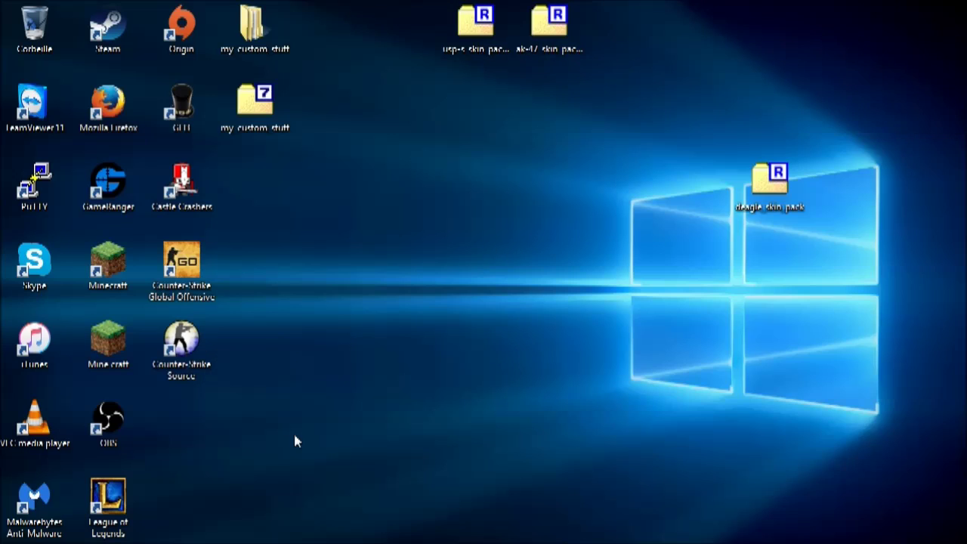
Step: Open the Counter-Strike: Source skins page on GameBanana and scroll through it
click(195, 369)
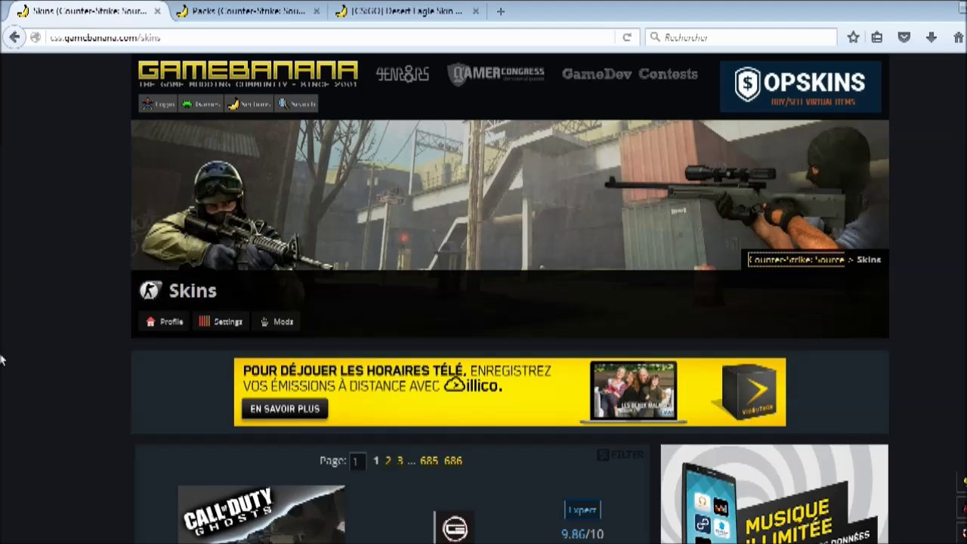
scroll(103, 369, down, 3)
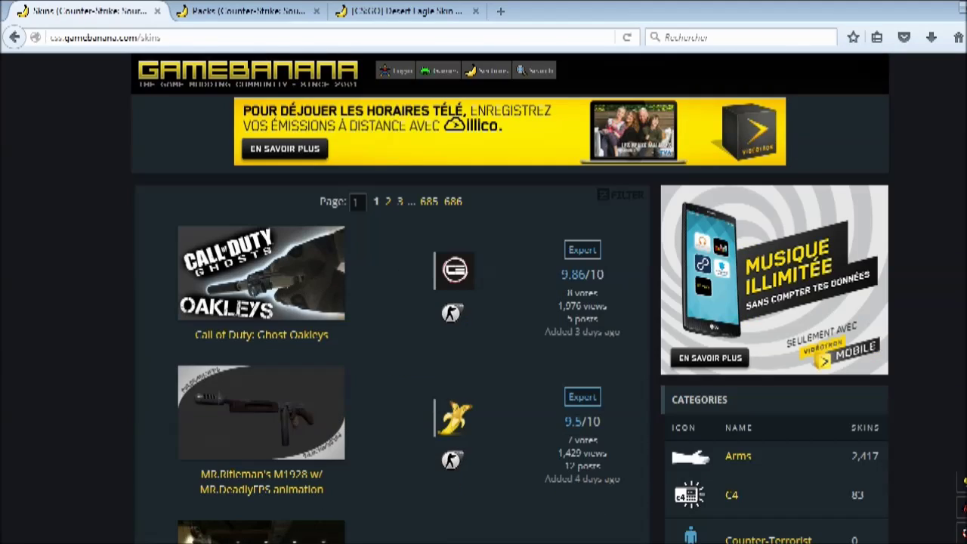
scroll(483, 318, down, 20)
scroll(484, 318, down, 15)
scroll(484, 317, up, 20)
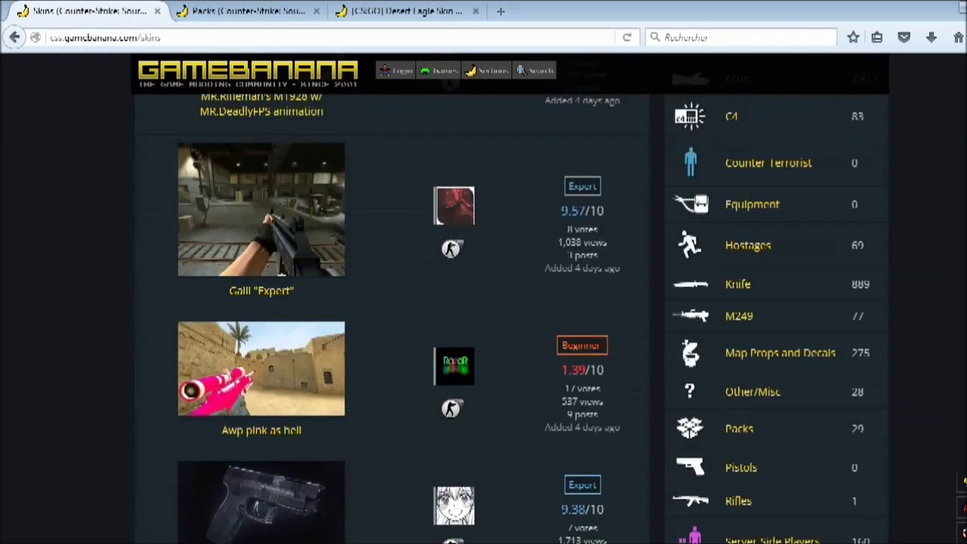
scroll(42, 166, up, 10)
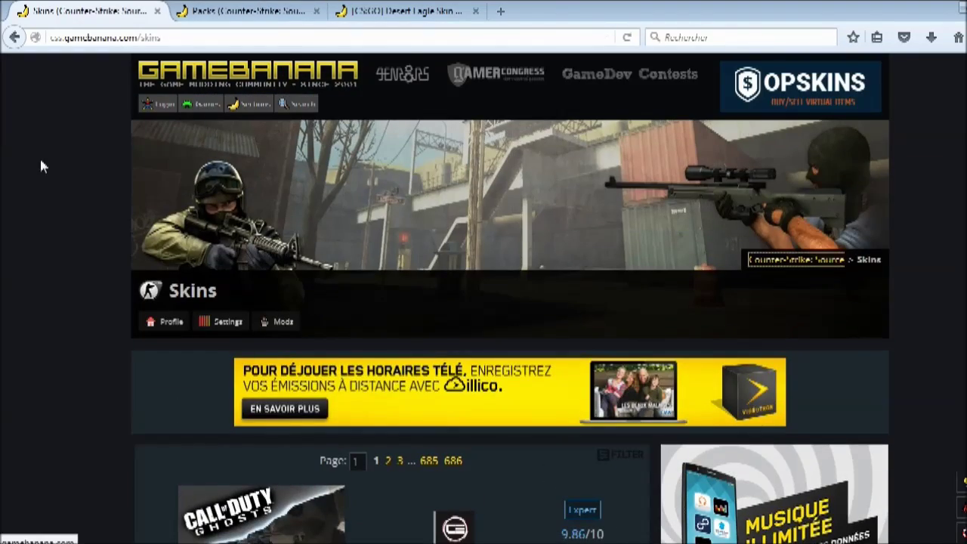
scroll(42, 166, down, 5)
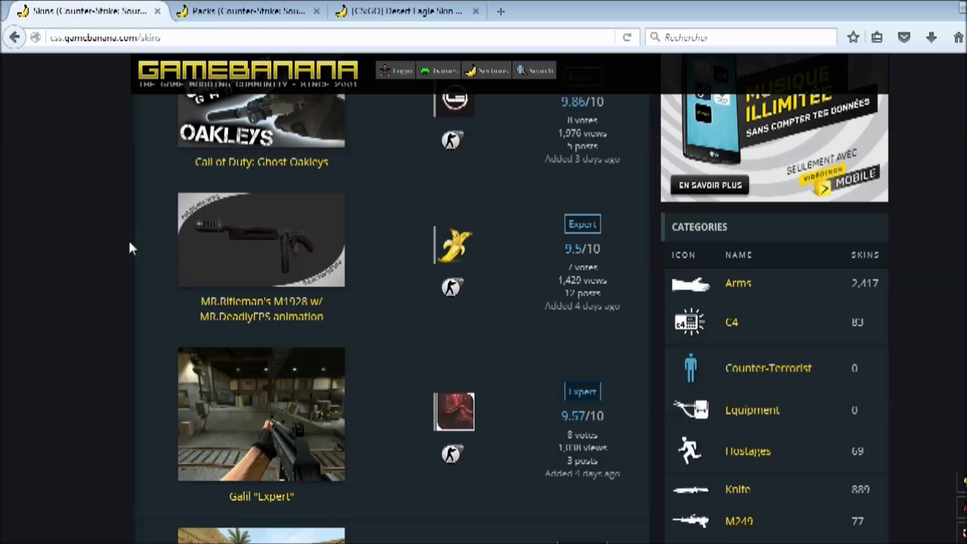
scroll(129, 248, down, 5)
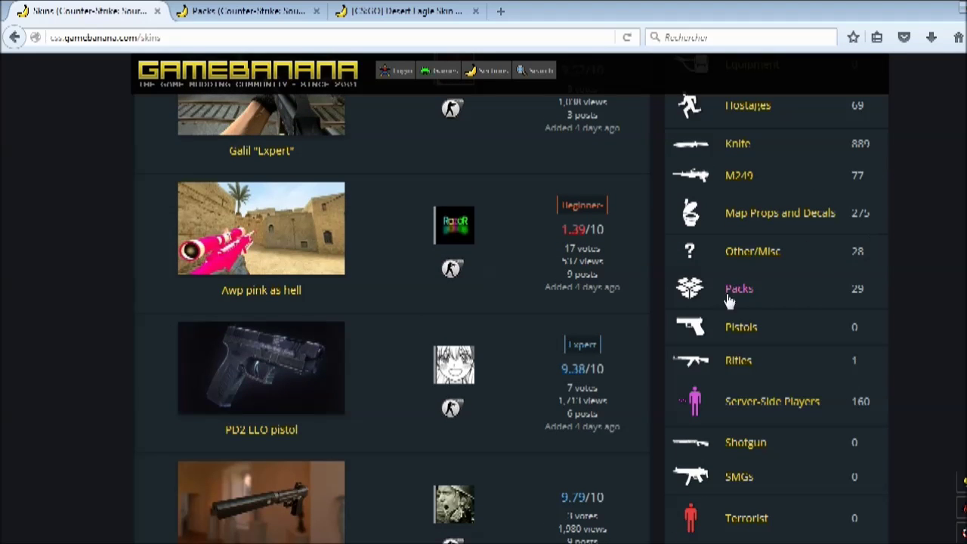
Step: Switch to the Packs category and scroll down to the Desert Eagle Skin Pack entry
click(239, 23)
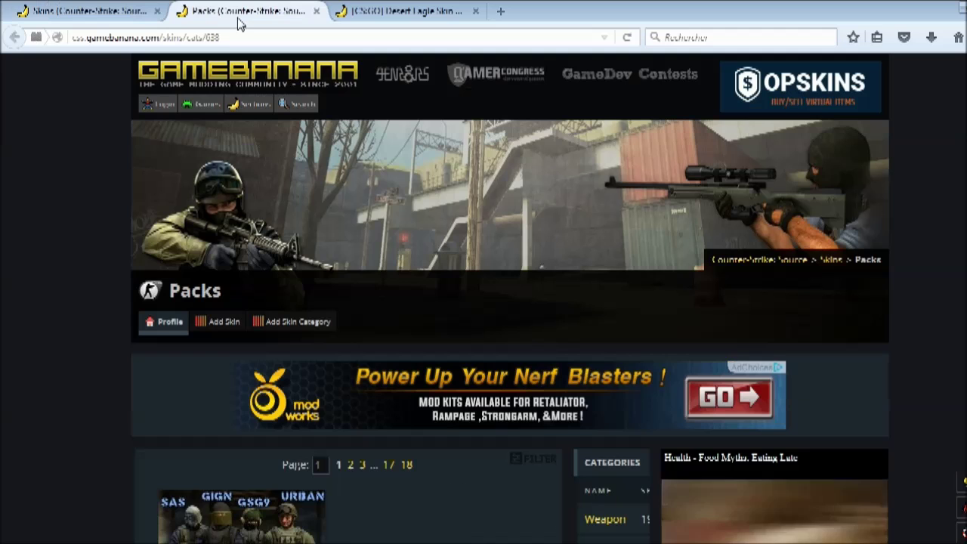
scroll(37, 402, down, 10)
drag(143, 102, 370, 439)
click(45, 331)
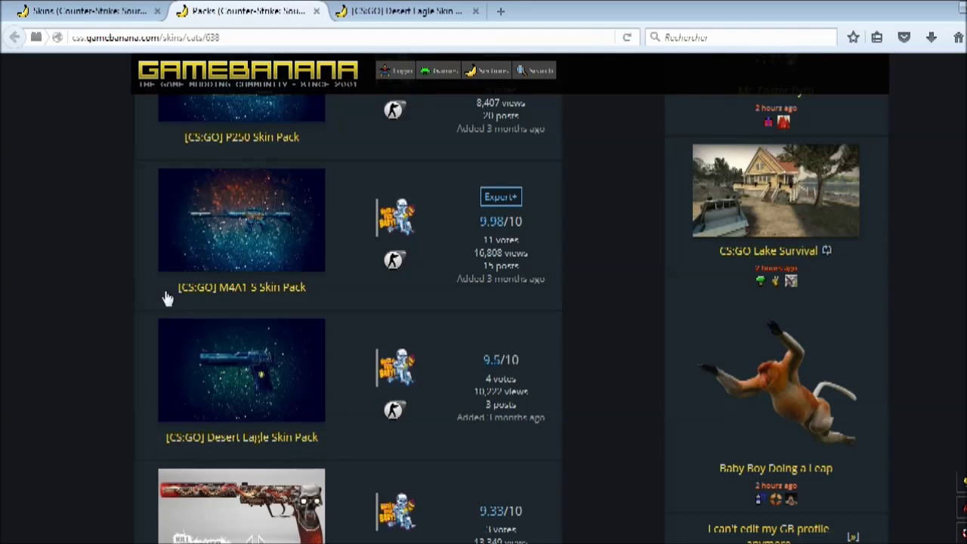
drag(134, 255, 443, 401)
click(62, 271)
scroll(97, 269, up, 1)
scroll(114, 302, down, 3)
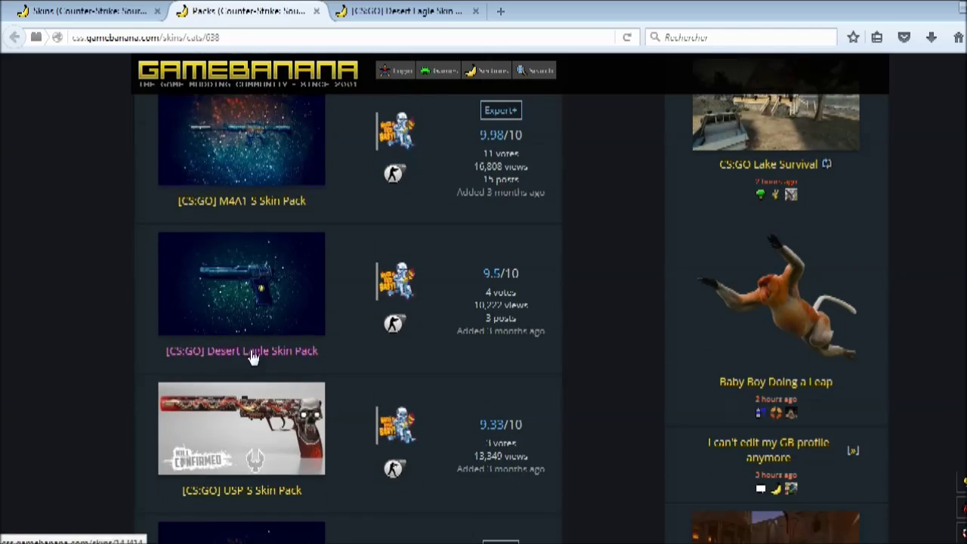
Step: Open the [CS:GO] Desert Eagle Skin Pack page and scroll to its screenshots
click(408, 11)
scroll(57, 363, down, 5)
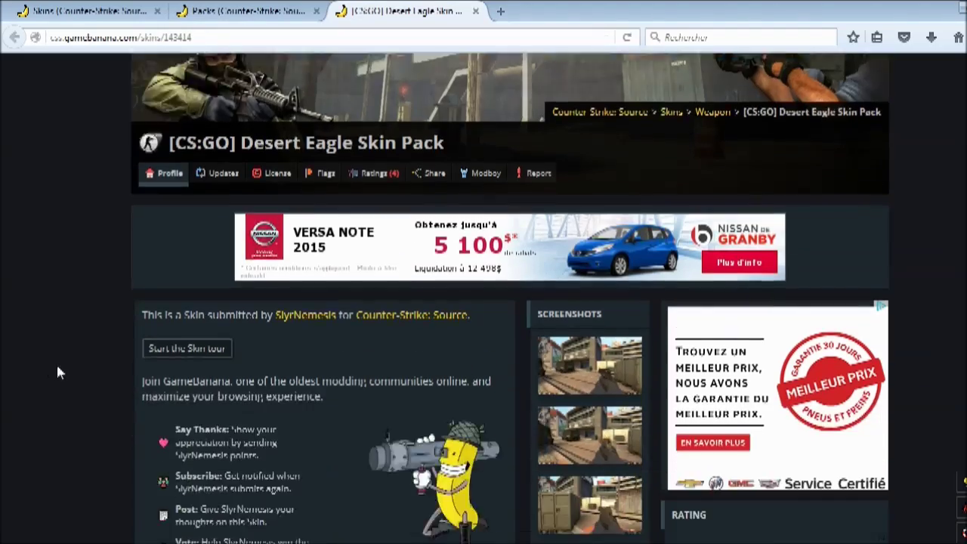
scroll(62, 365, down, 3)
scroll(76, 371, up, 8)
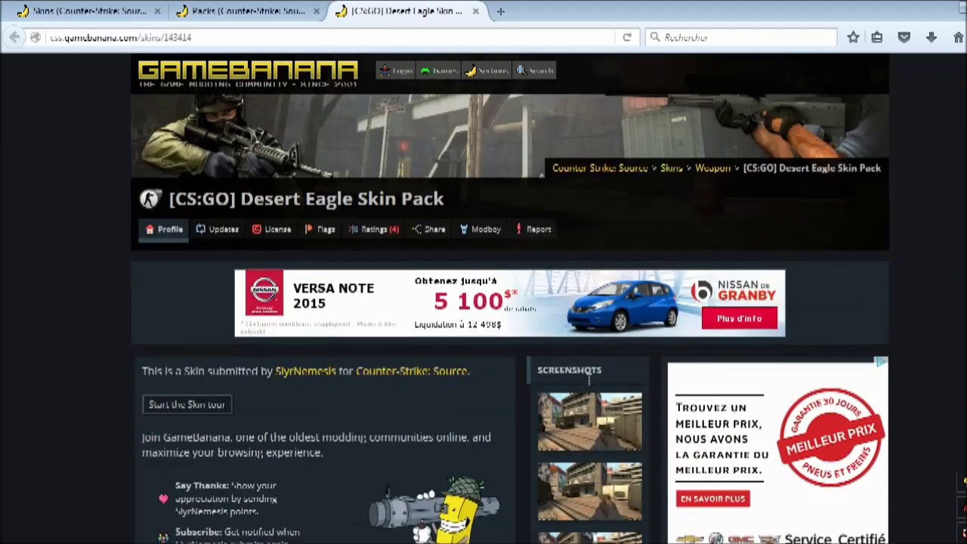
scroll(589, 378, down, 2)
Step: Browse the pack's in-game screenshots in the enlarged viewer, then close it
click(585, 274)
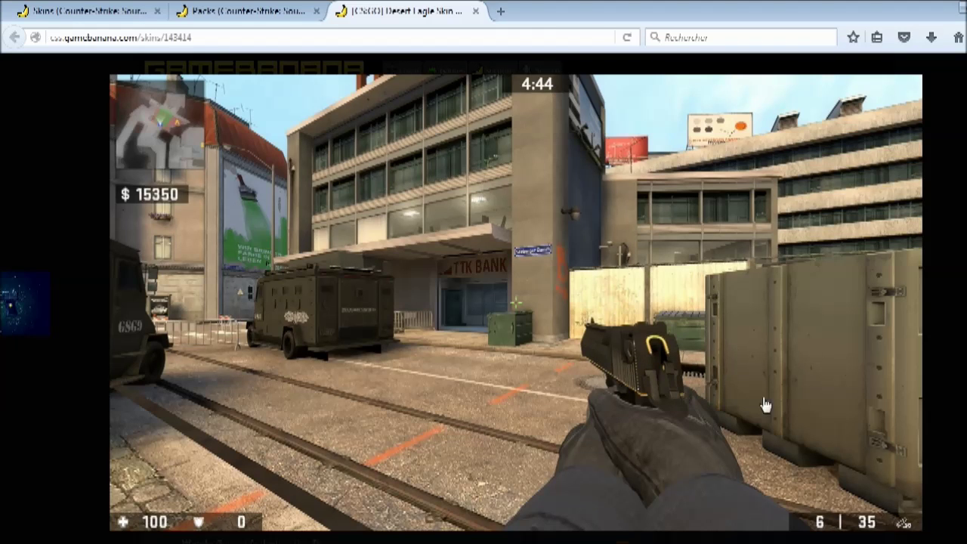
click(813, 398)
click(955, 311)
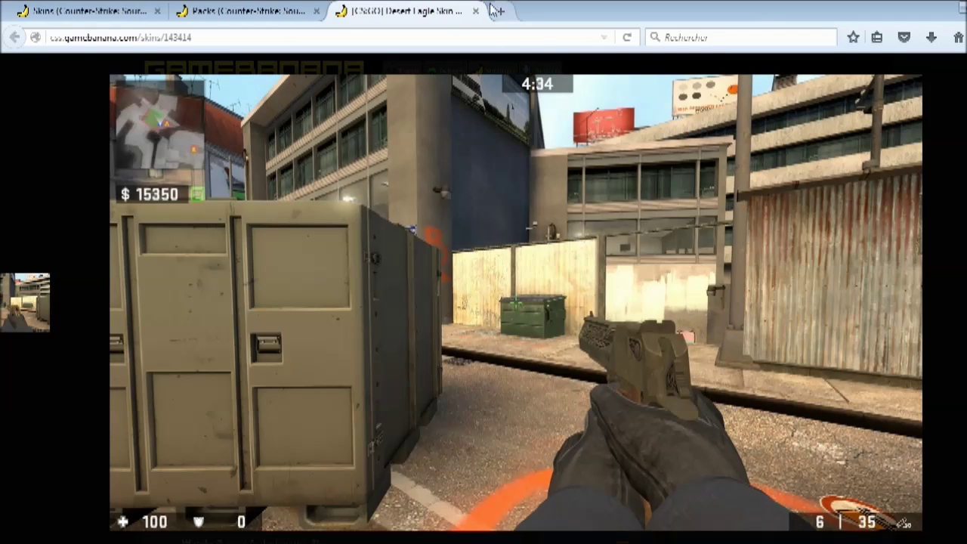
click(27, 311)
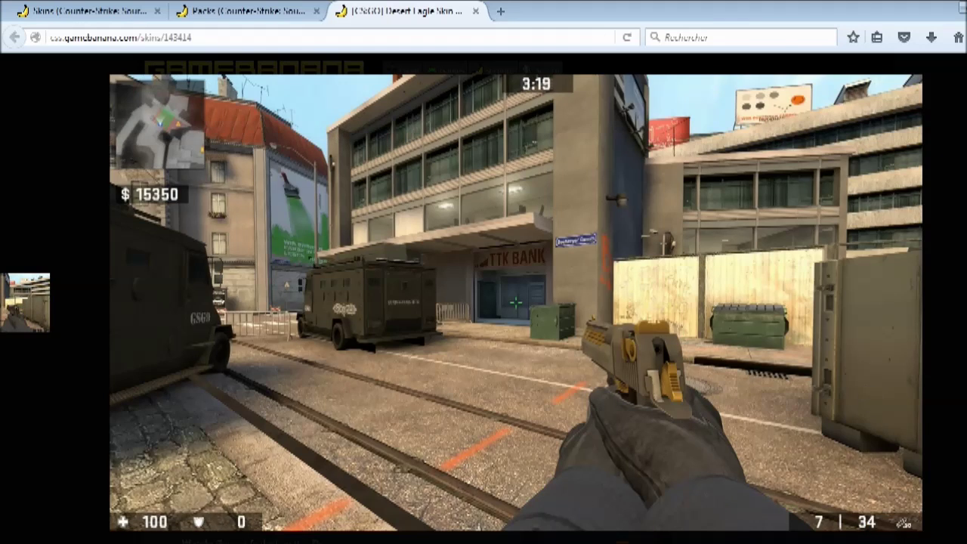
click(65, 382)
Step: Scroll down to the installation notes and Manual Download section
scroll(65, 382, down, 3)
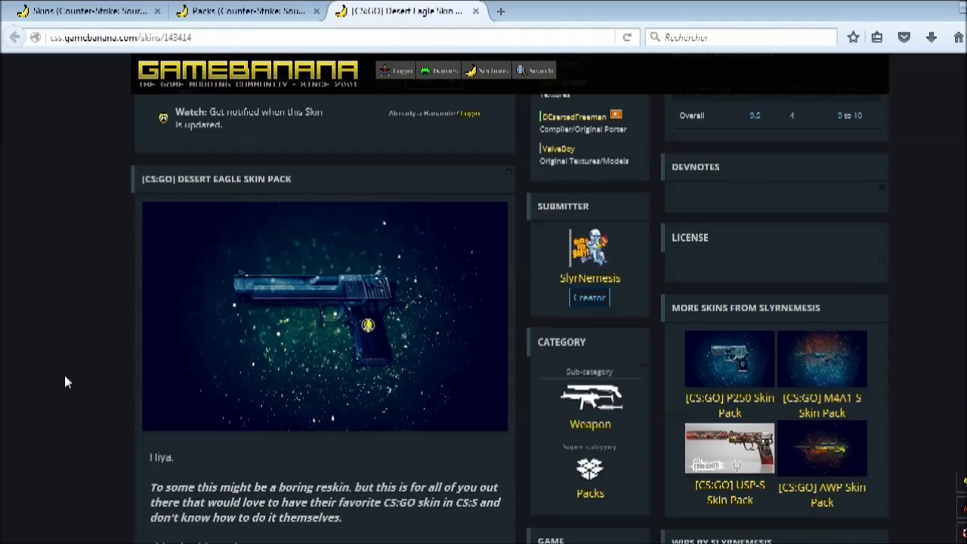
scroll(76, 378, down, 5)
scroll(138, 395, down, 3)
scroll(232, 412, down, 2)
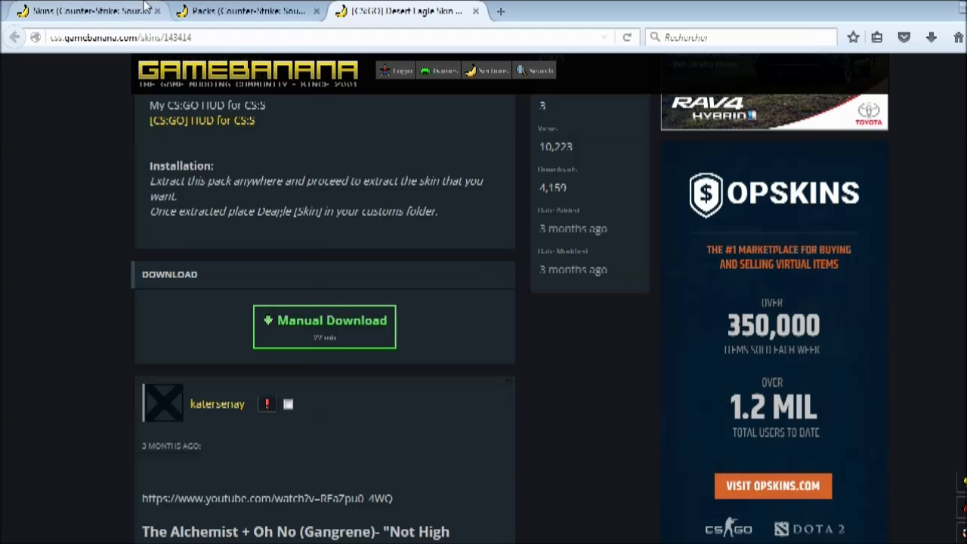
click(238, 12)
click(404, 14)
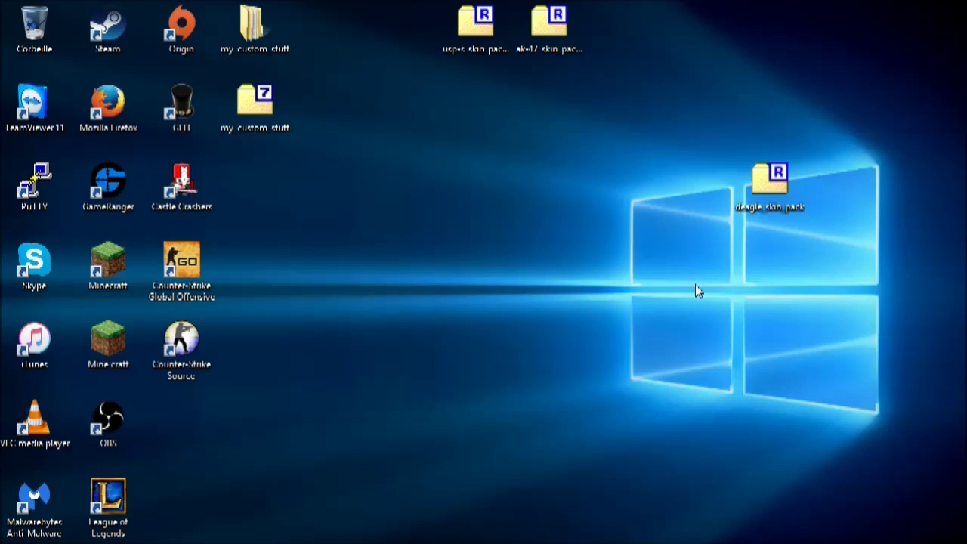
Step: Move the deagle skin pack folder to the desktop centre beside the usp-s and ak-47 packs
drag(770, 181, 549, 260)
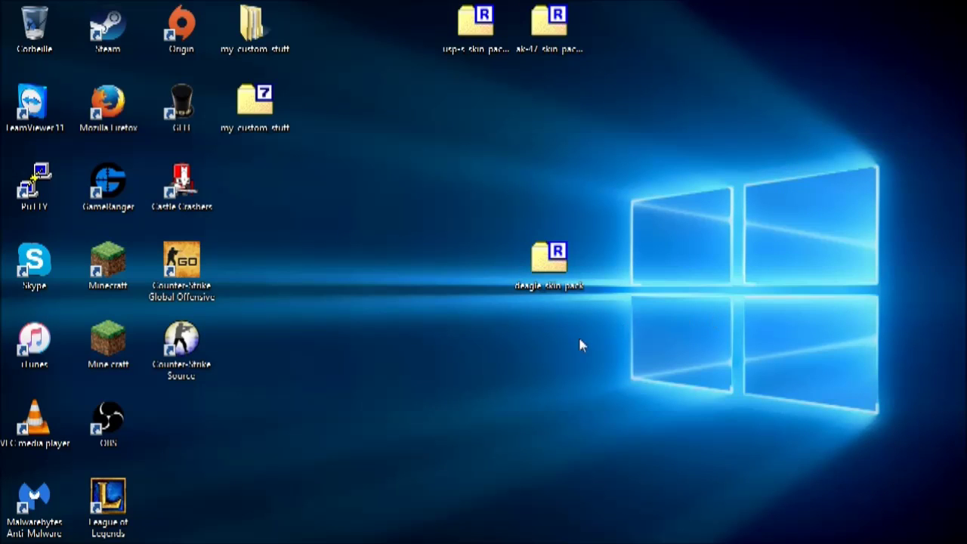
click(416, 420)
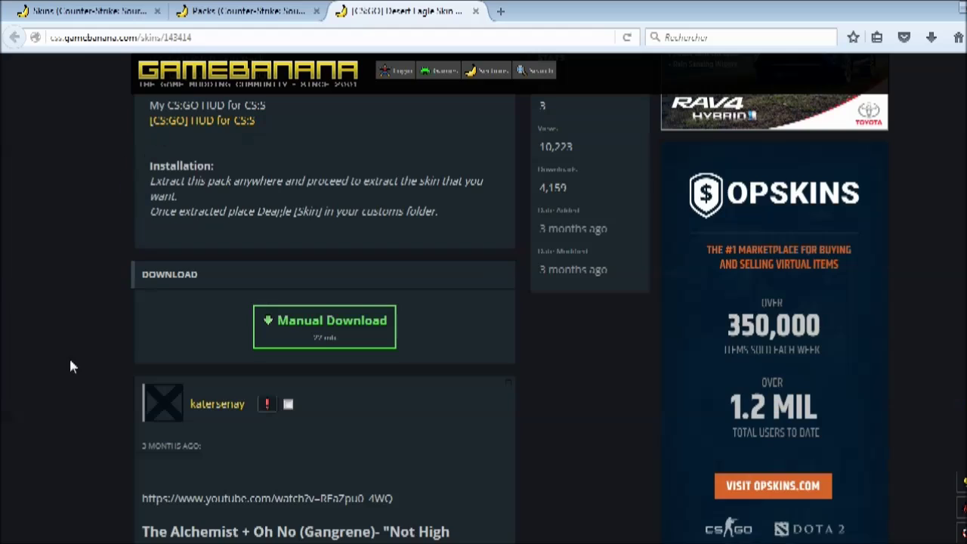
scroll(70, 366, up, 15)
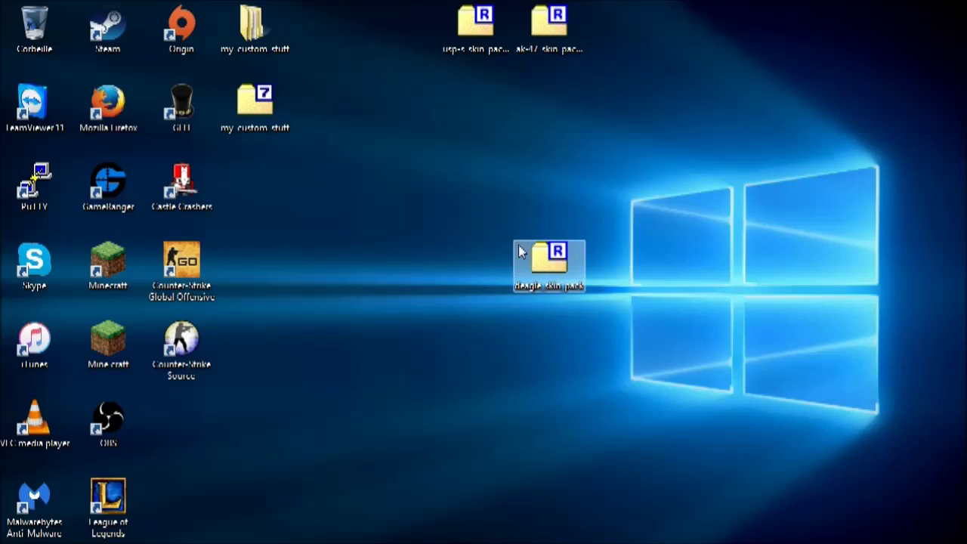
drag(443, 174, 637, 370)
drag(365, 1, 752, 343)
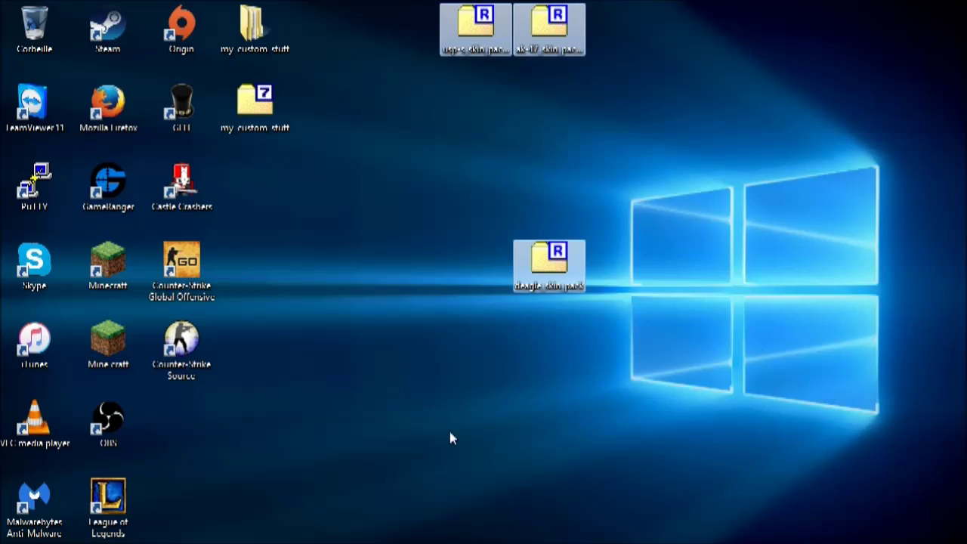
click(450, 438)
Step: Open File Explorer at Ordinateur to show the drives
key(super)
key(super)
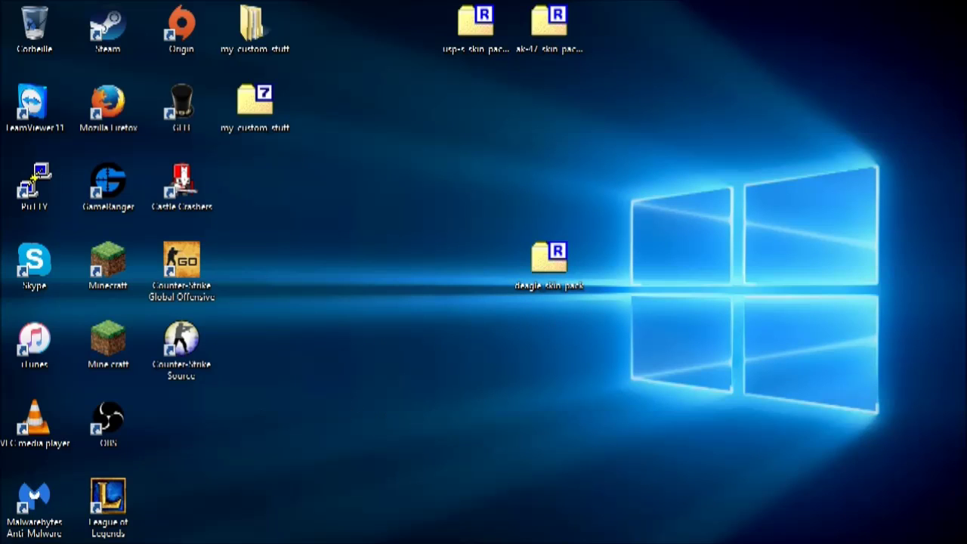
key(super)
click(347, 337)
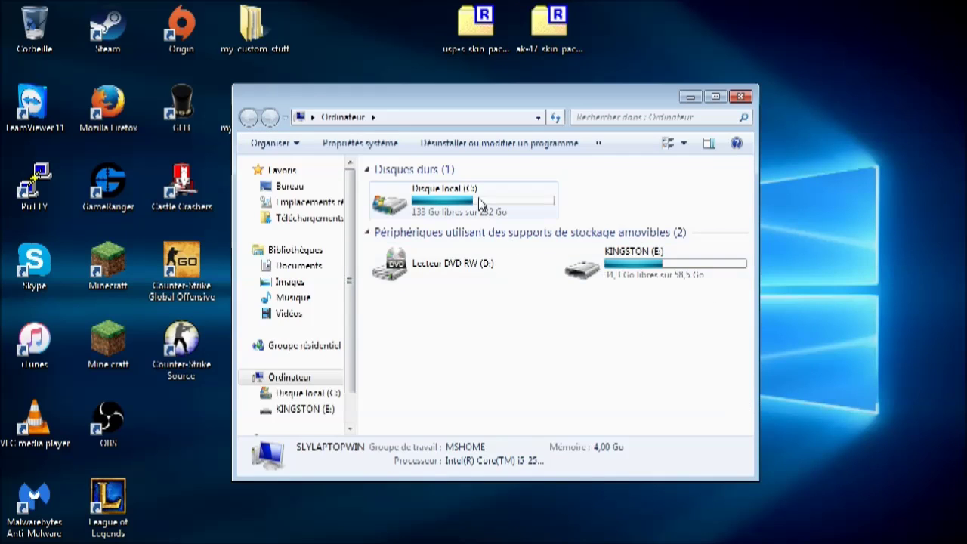
Step: Browse C:\Program Files (x86)\Steam\steamapps\common\Counter-Strike Source\cstrike\custom to its readme
double_click(480, 204)
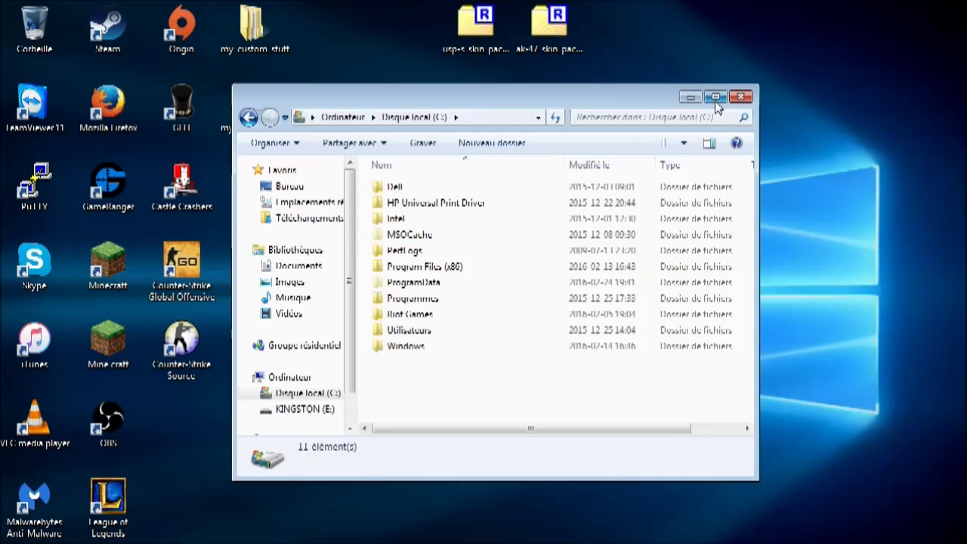
click(716, 97)
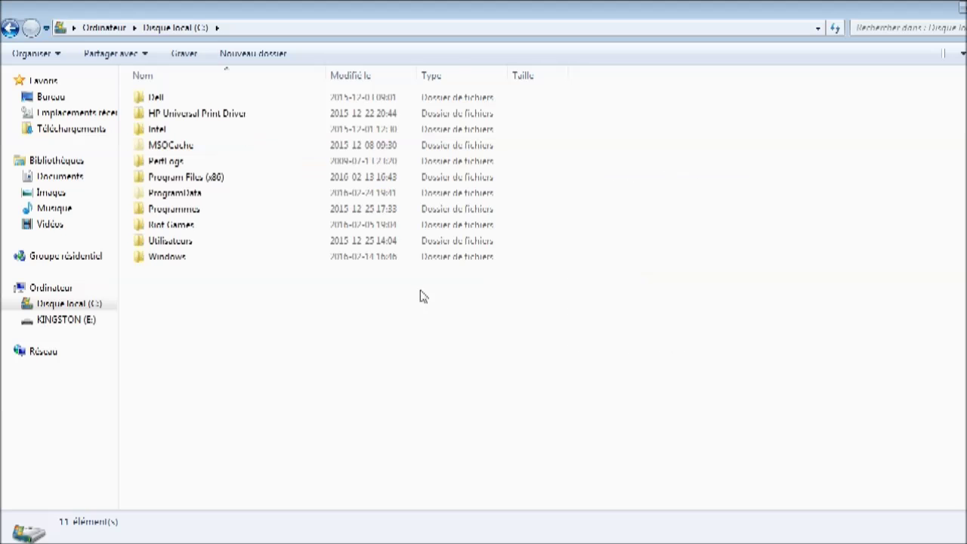
double_click(223, 178)
scroll(261, 200, down, 7)
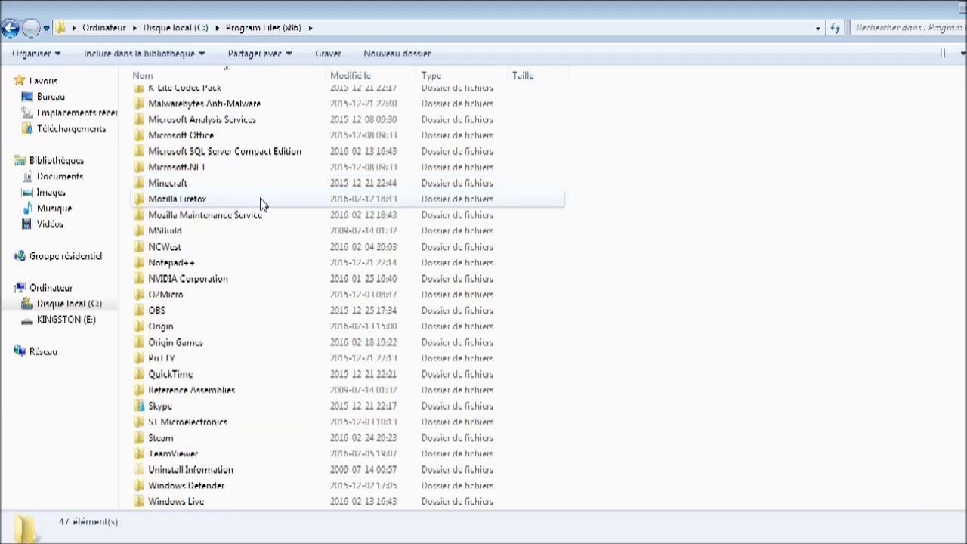
double_click(181, 347)
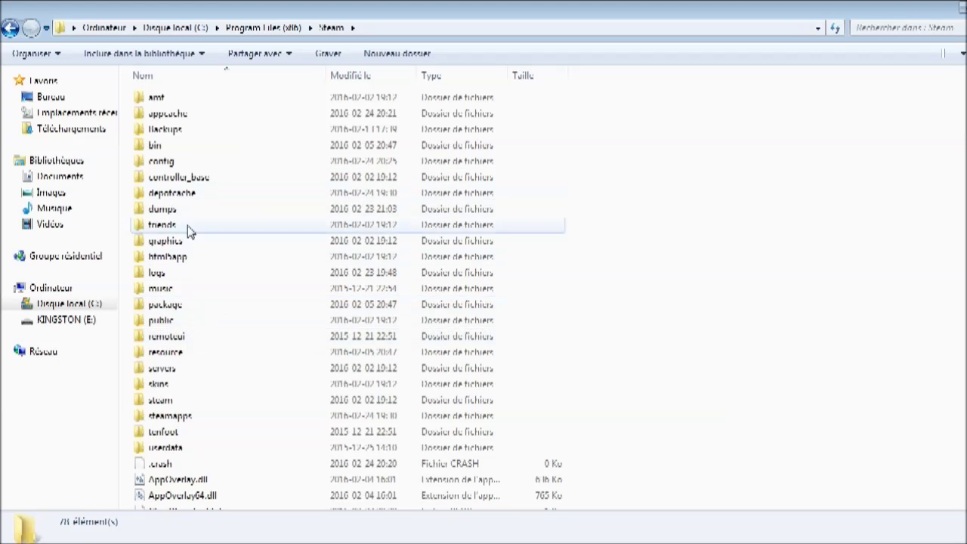
double_click(195, 420)
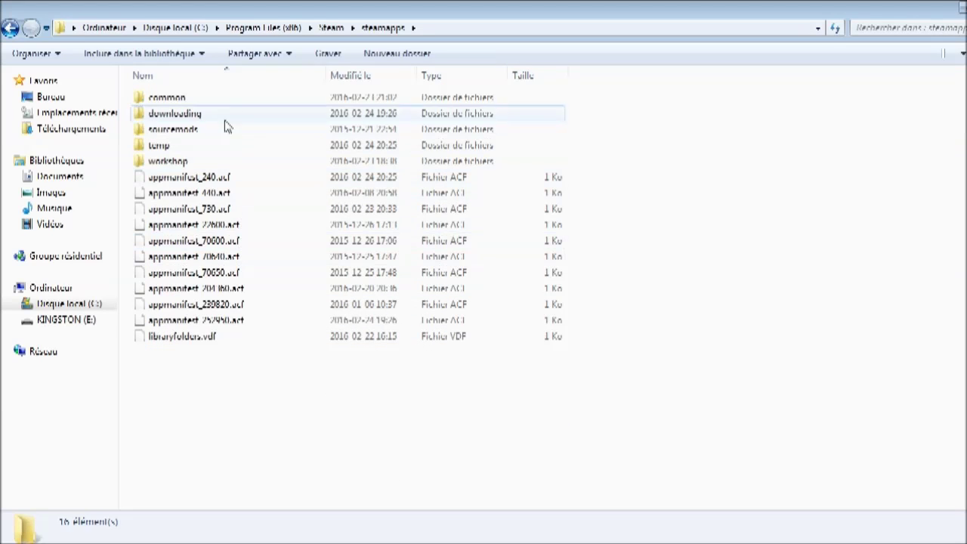
double_click(238, 100)
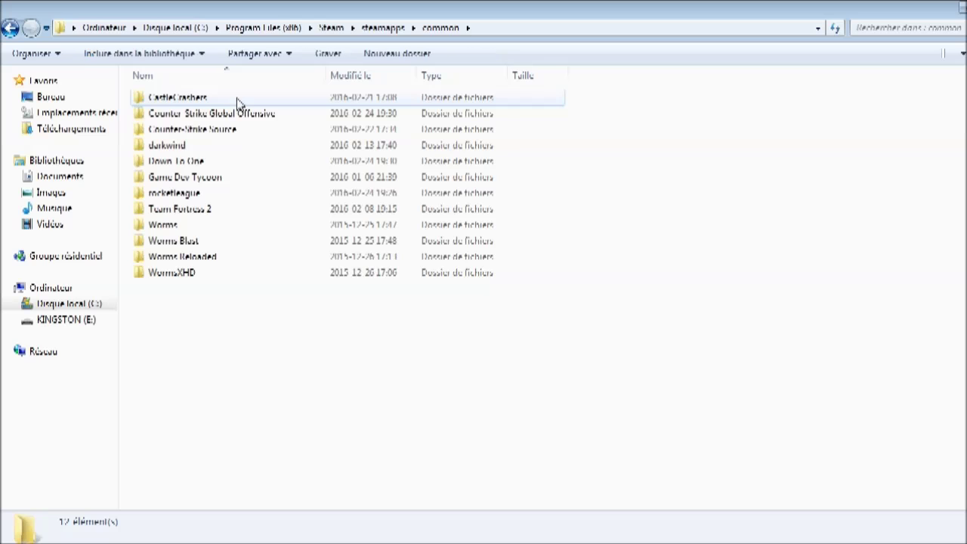
double_click(243, 136)
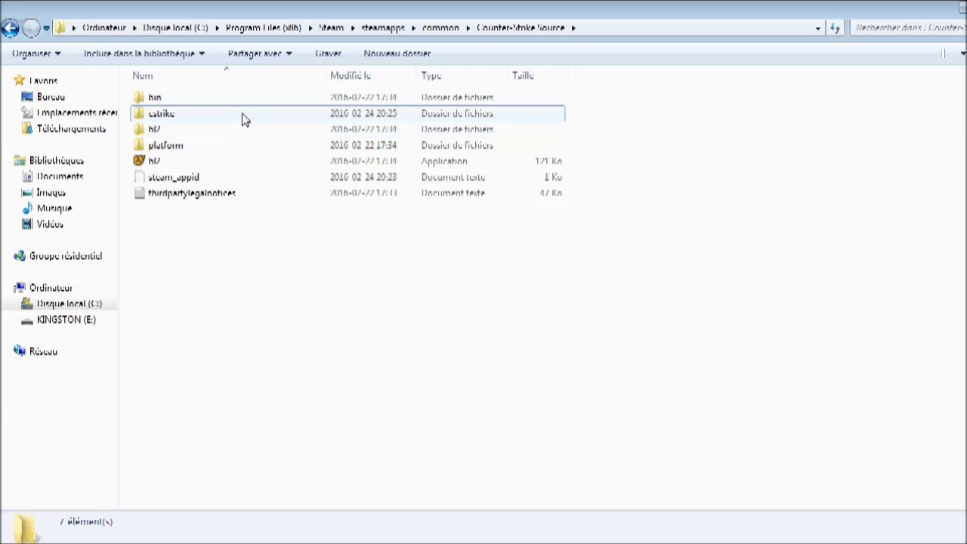
double_click(243, 118)
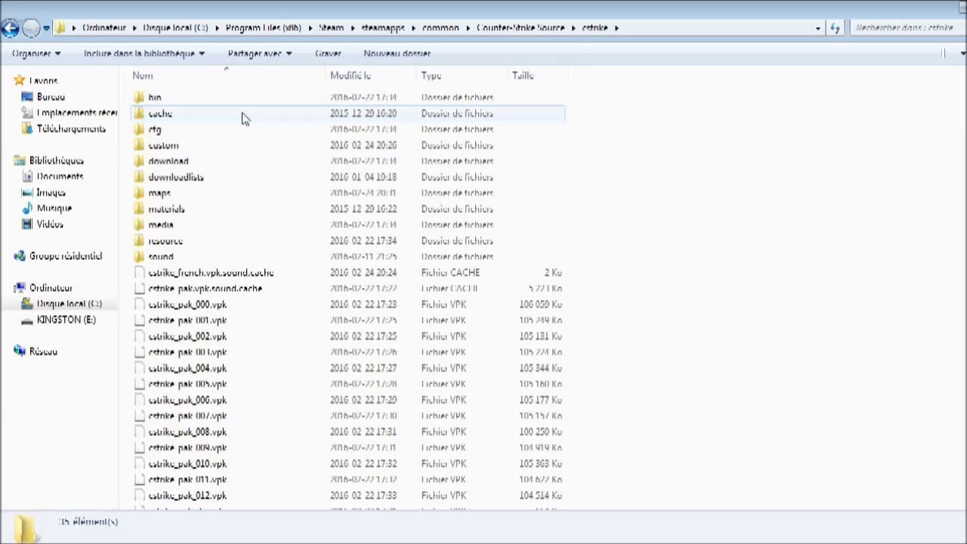
double_click(195, 148)
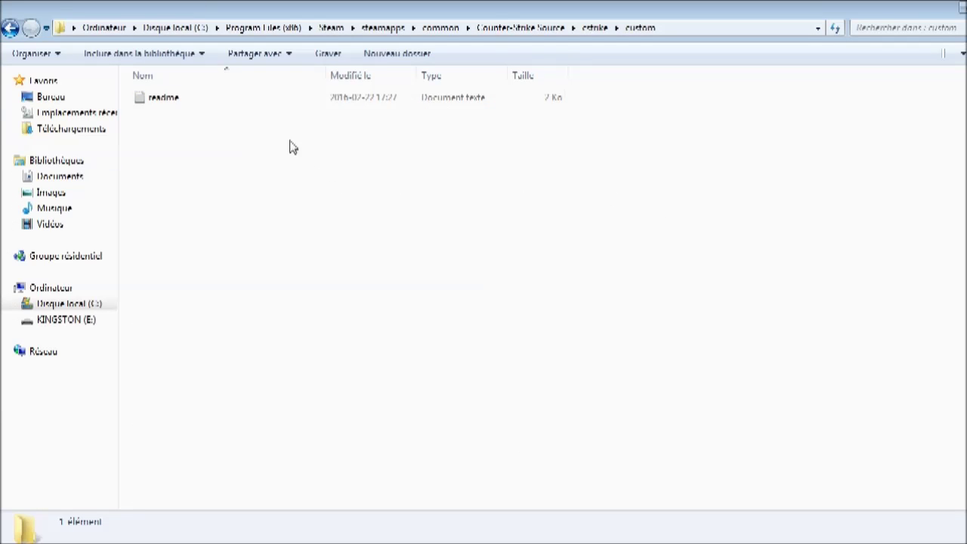
click(205, 102)
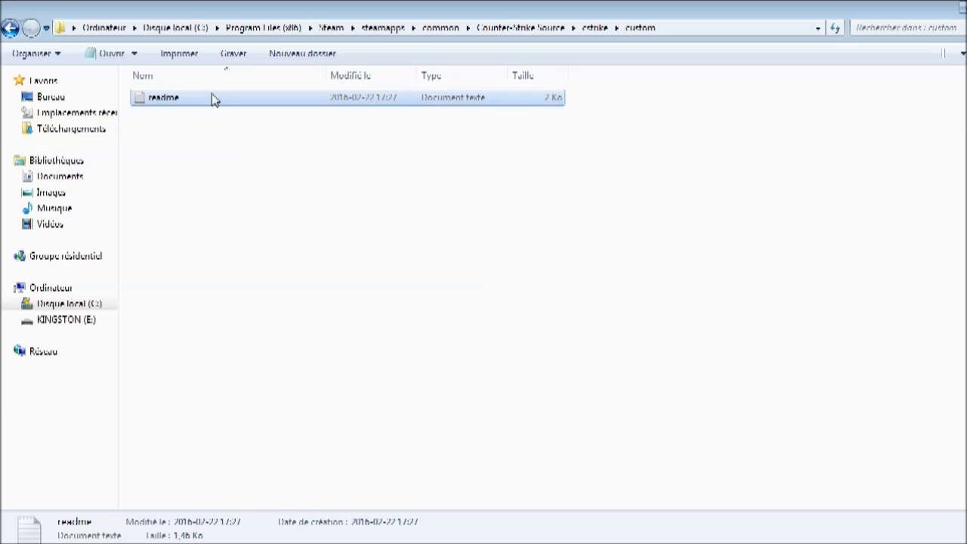
click(227, 183)
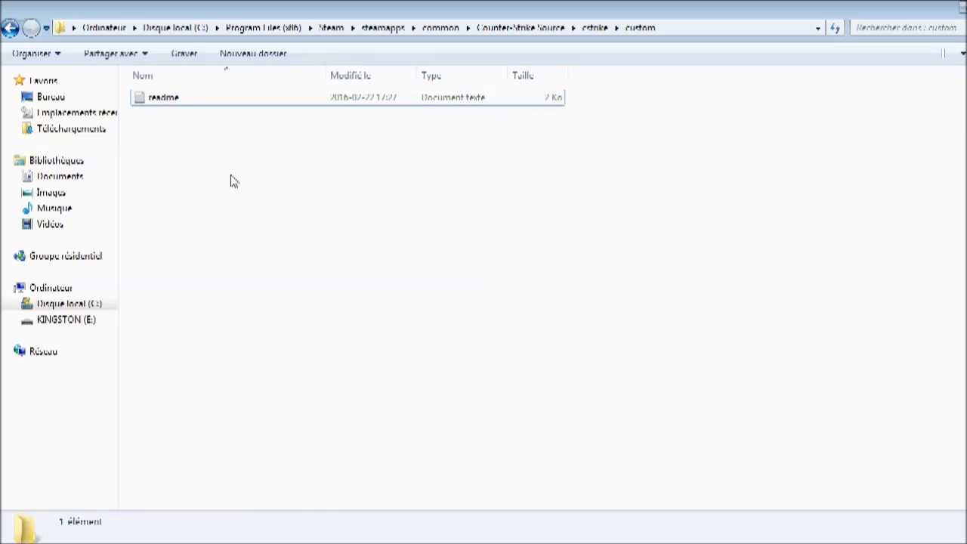
double_click(190, 104)
drag(653, 68, 454, 66)
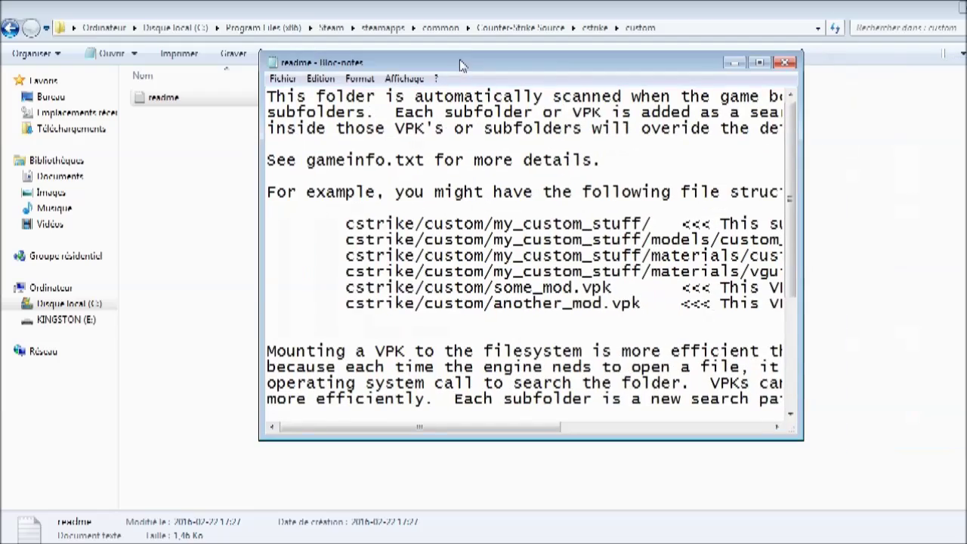
mouse_move(445, 427)
mouse_down()
mouse_move(628, 427)
mouse_move(445, 416)
mouse_up()
scroll(454, 340, down, 2)
scroll(618, 327, up, 2)
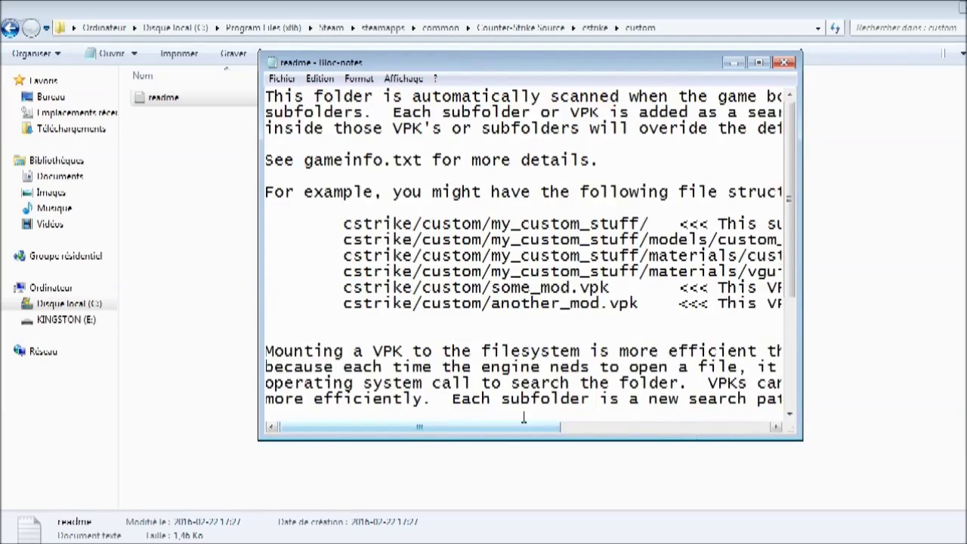
mouse_move(501, 432)
mouse_down()
mouse_move(539, 431)
mouse_move(492, 426)
mouse_move(644, 439)
mouse_move(491, 430)
mouse_up()
click(784, 62)
click(224, 249)
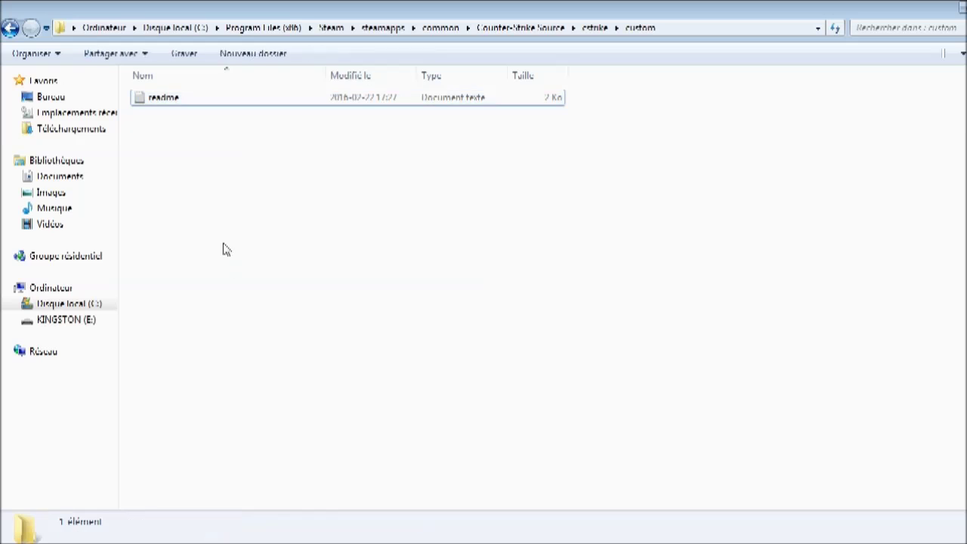
Step: Create a new folder named my_custom_stuff in custom and open it
right_click(218, 214)
mouse_move(283, 381)
click(442, 384)
key(BackSpace)
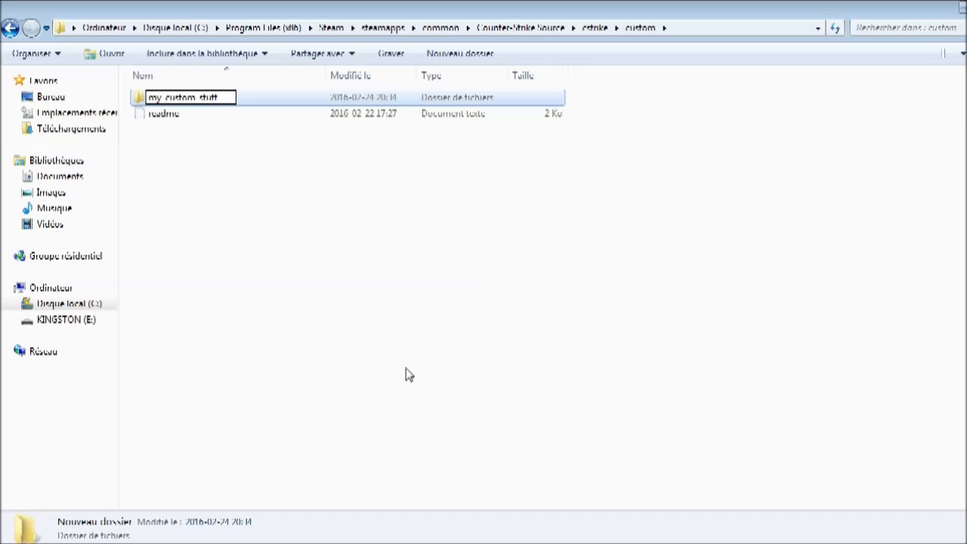
click(406, 375)
click(255, 103)
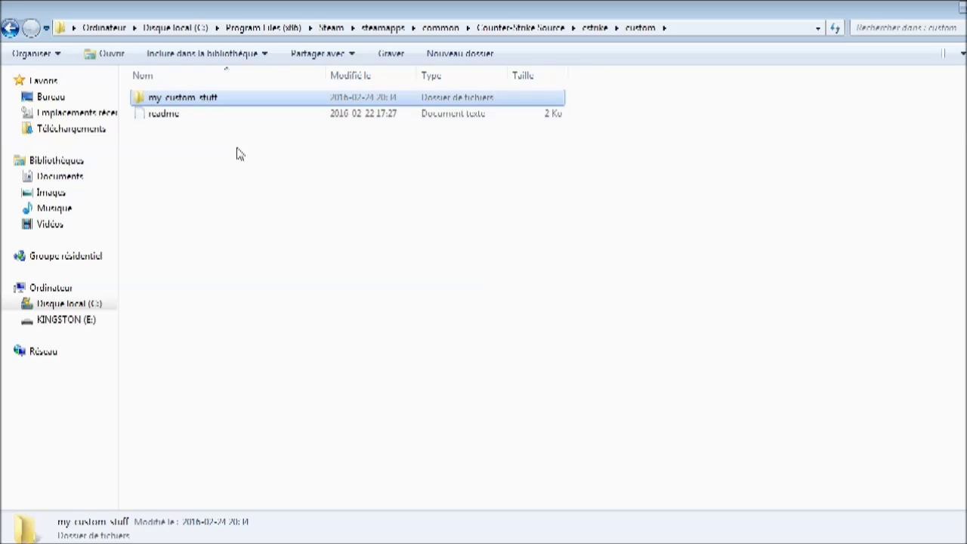
click(244, 144)
double_click(270, 101)
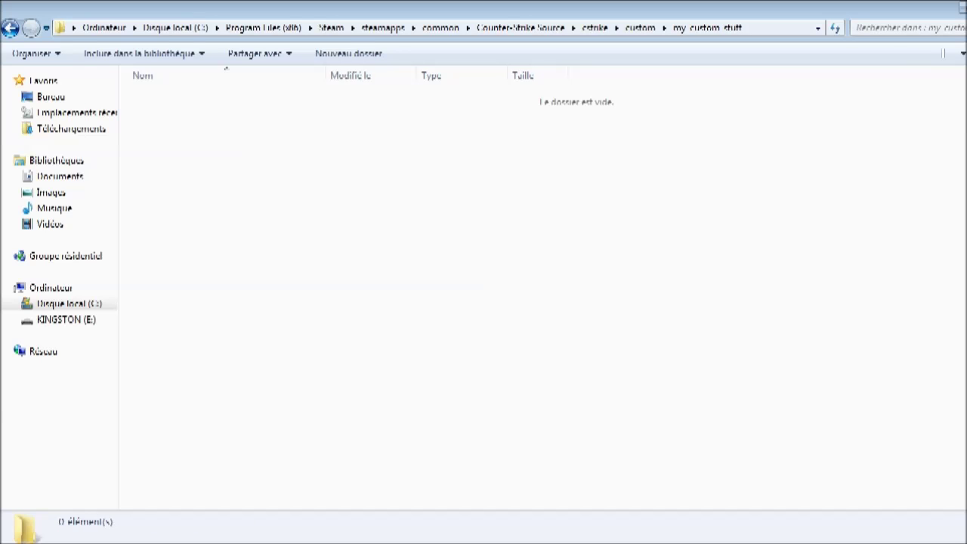
Step: Shrink the folder window and move the deagle skin pack archive to the desktop's right edge
drag(604, 8, 596, 326)
drag(550, 261, 917, 185)
drag(604, 318, 522, 68)
drag(798, 135, 942, 227)
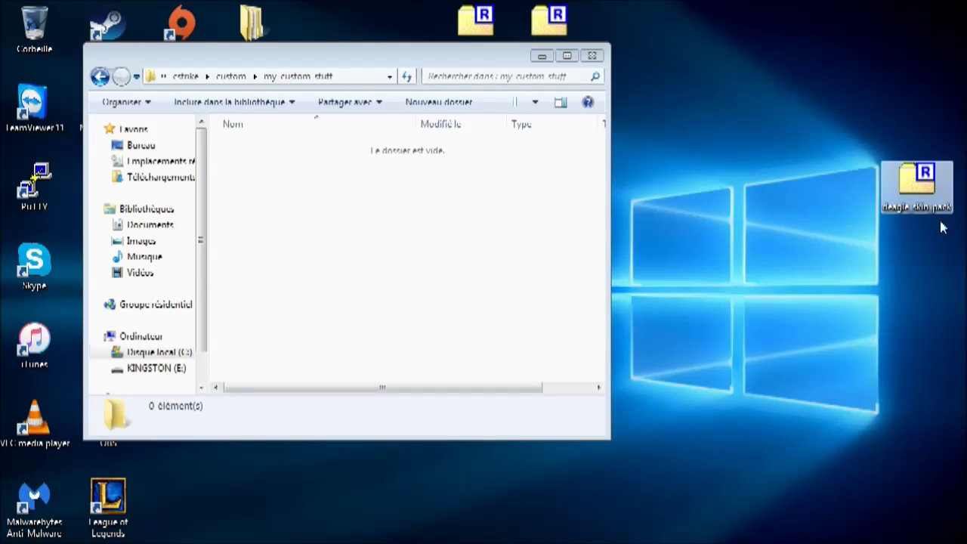
Step: Extract the Deagle folder from deagle skin pack.rar to the Desktop
double_click(922, 182)
drag(587, 67, 931, 115)
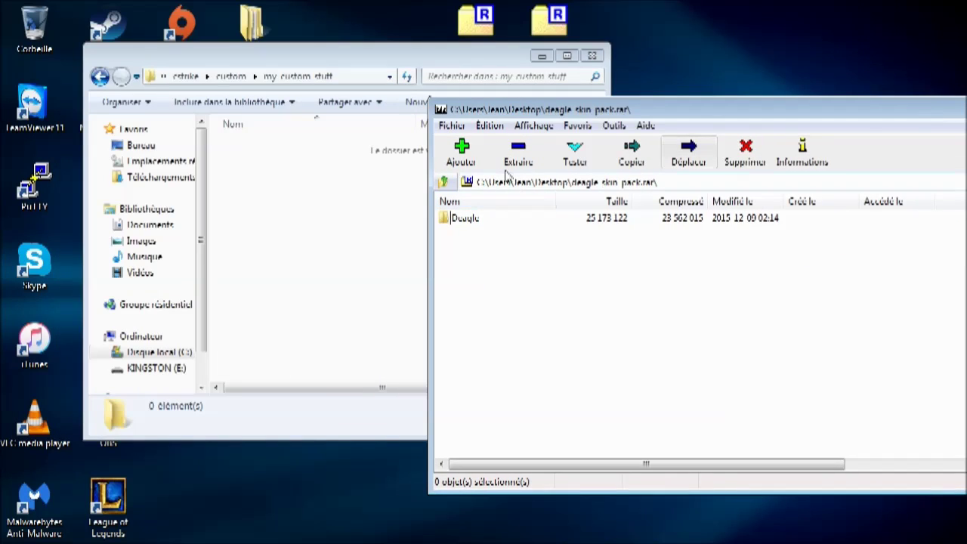
double_click(473, 220)
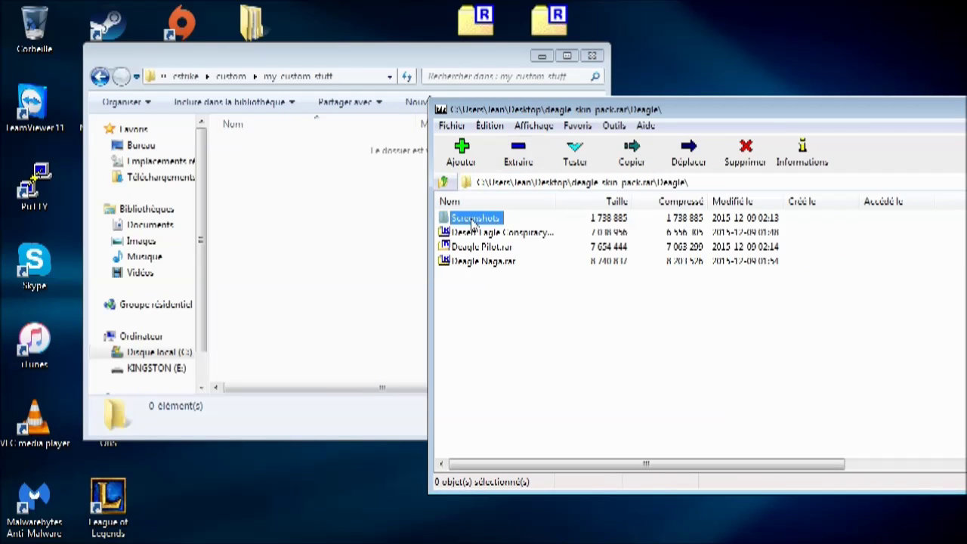
click(444, 182)
click(519, 151)
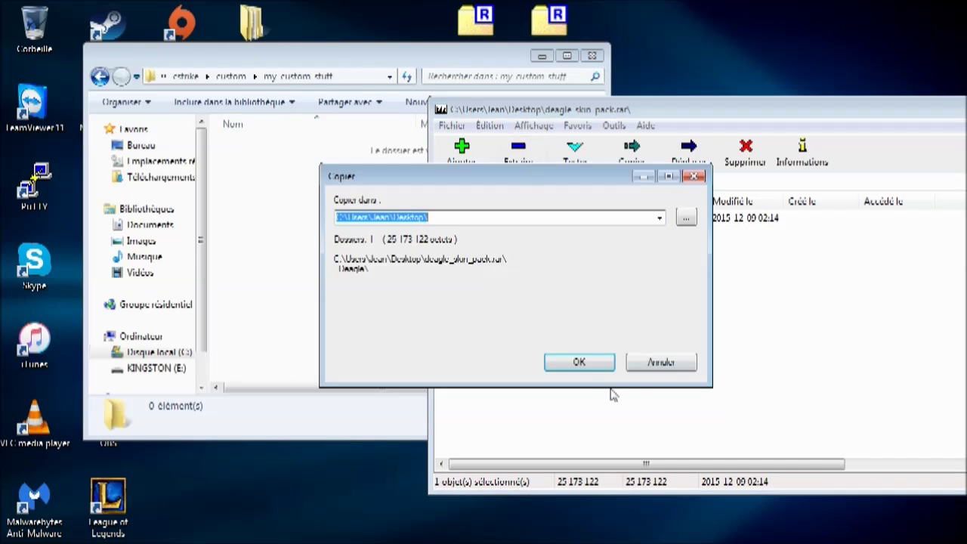
click(579, 363)
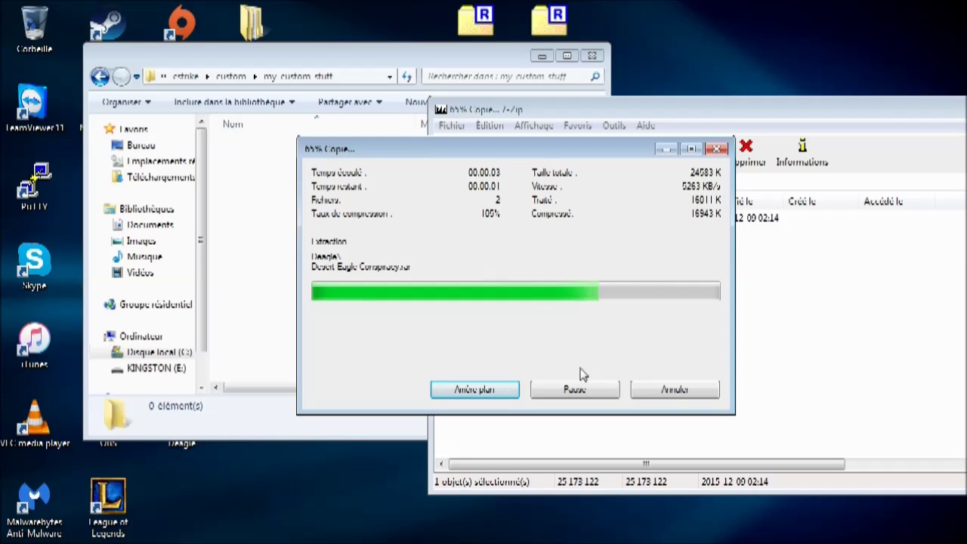
drag(740, 117, 577, 108)
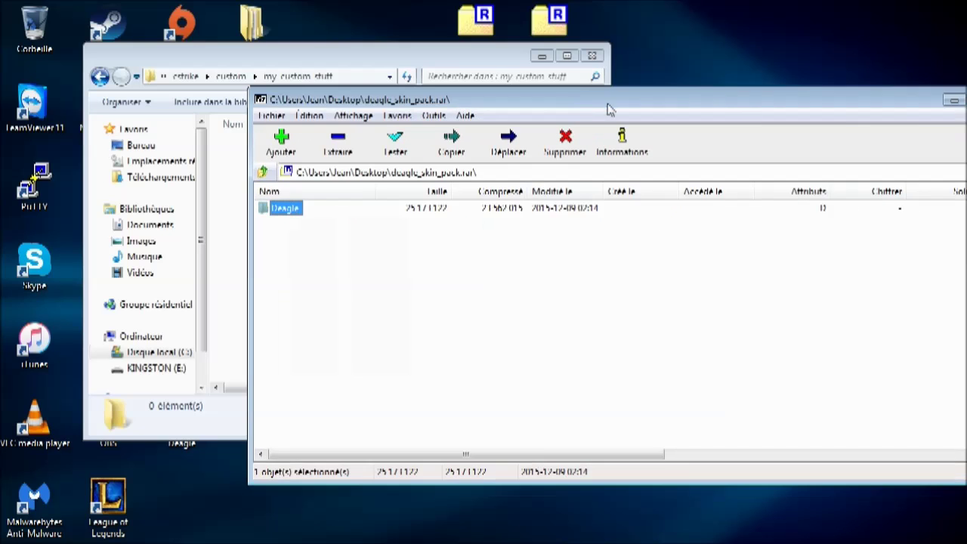
key(alt+F4)
Step: Extract the Deagle folder from Desert Eagle Conspiracy.rar and open it
drag(443, 71, 777, 83)
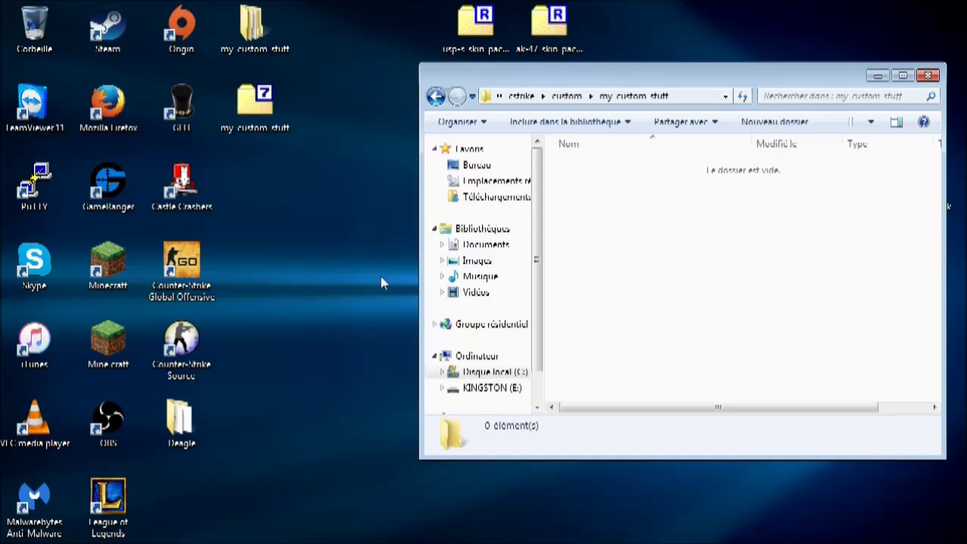
drag(190, 443, 264, 363)
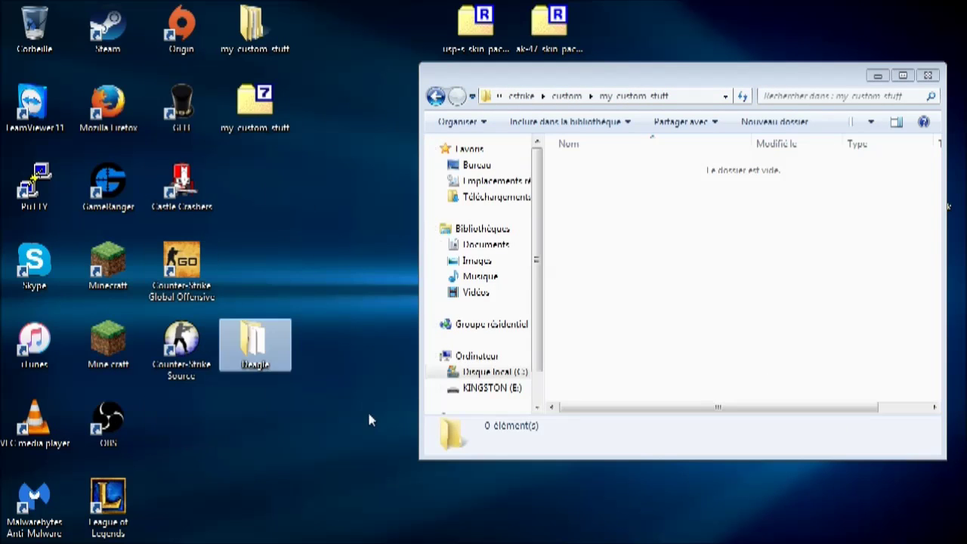
double_click(266, 357)
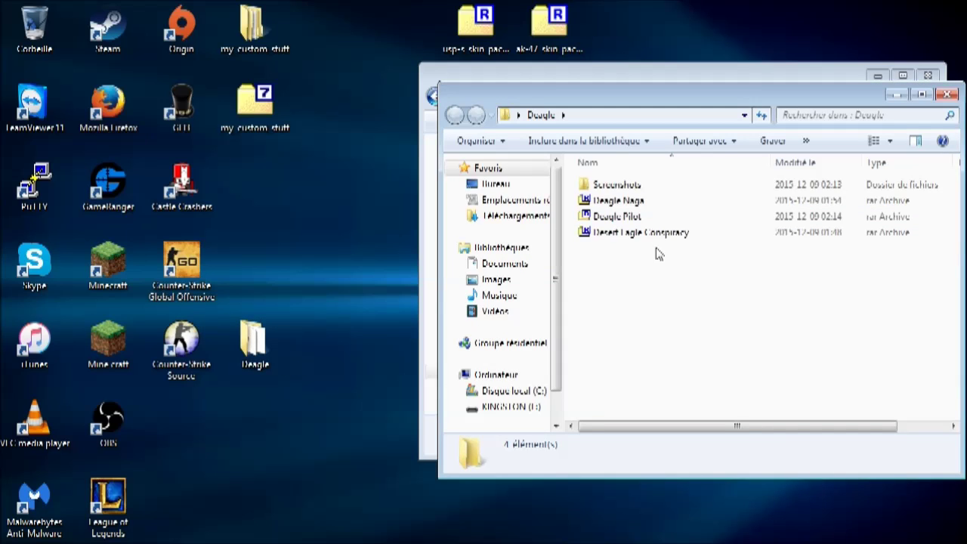
double_click(681, 234)
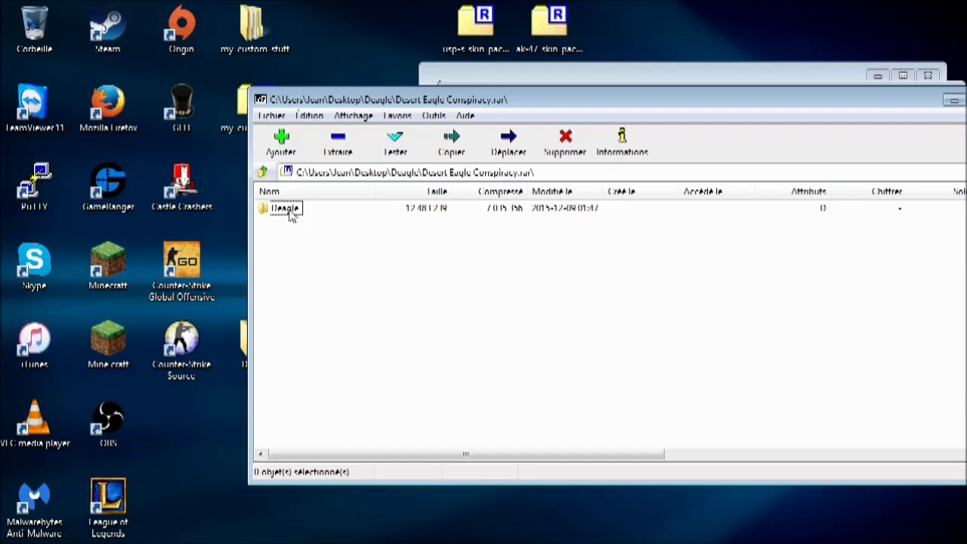
double_click(286, 209)
click(264, 174)
click(338, 141)
click(578, 361)
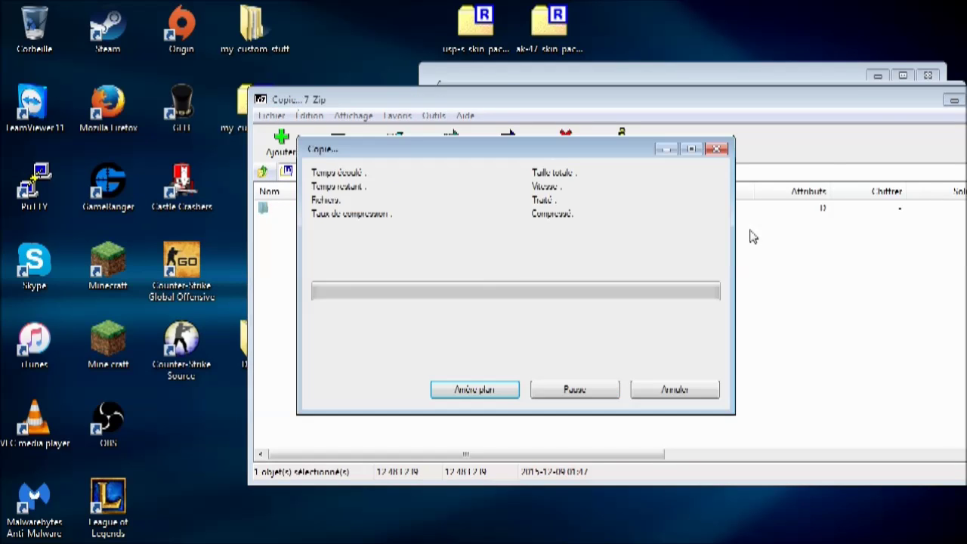
key(alt+F4)
double_click(653, 186)
drag(732, 94, 371, 95)
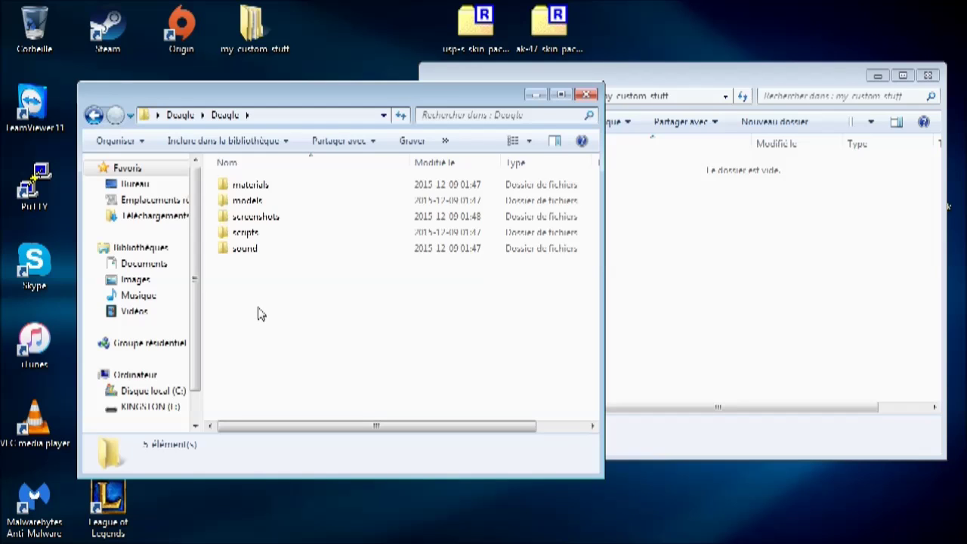
Step: Move the five Deagle folders into the my custom stuff window
drag(258, 315, 255, 184)
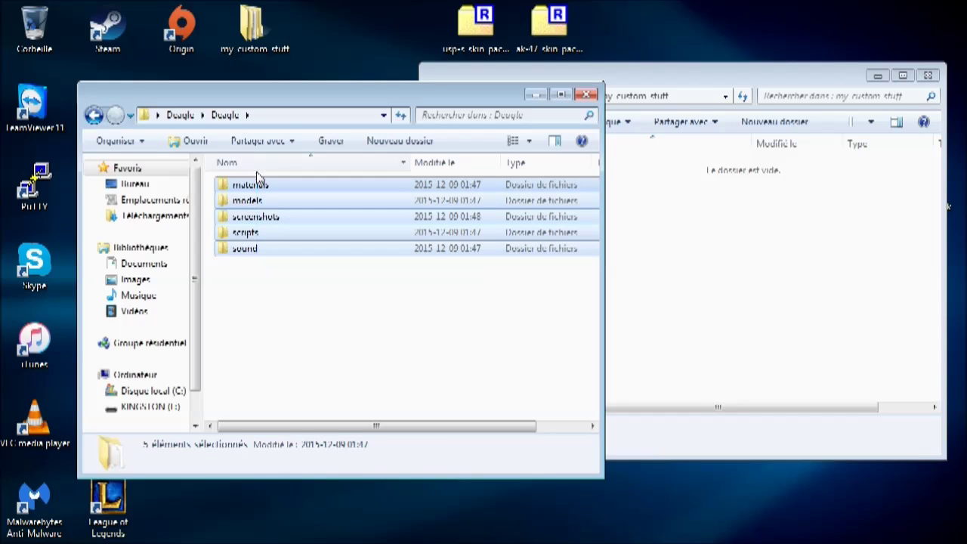
click(257, 185)
click(263, 201)
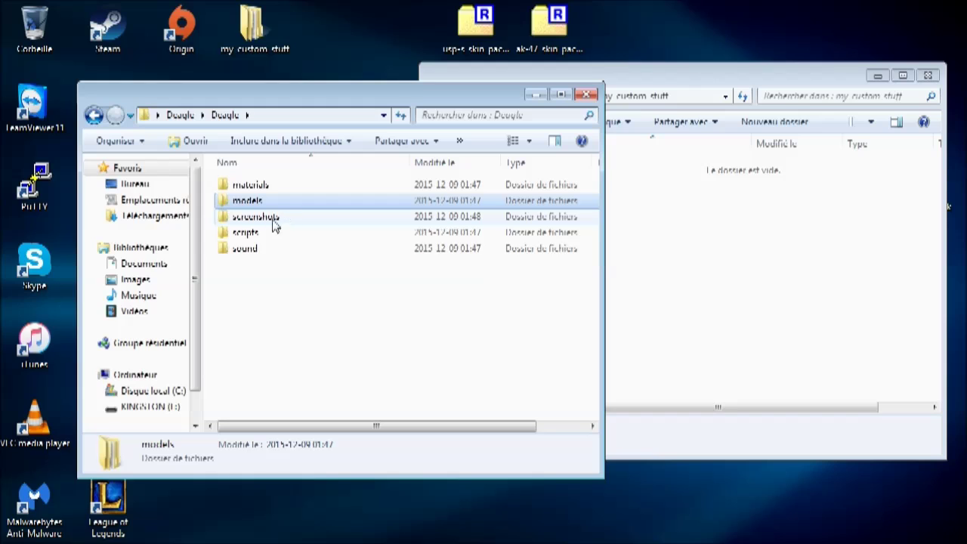
drag(278, 281, 281, 159)
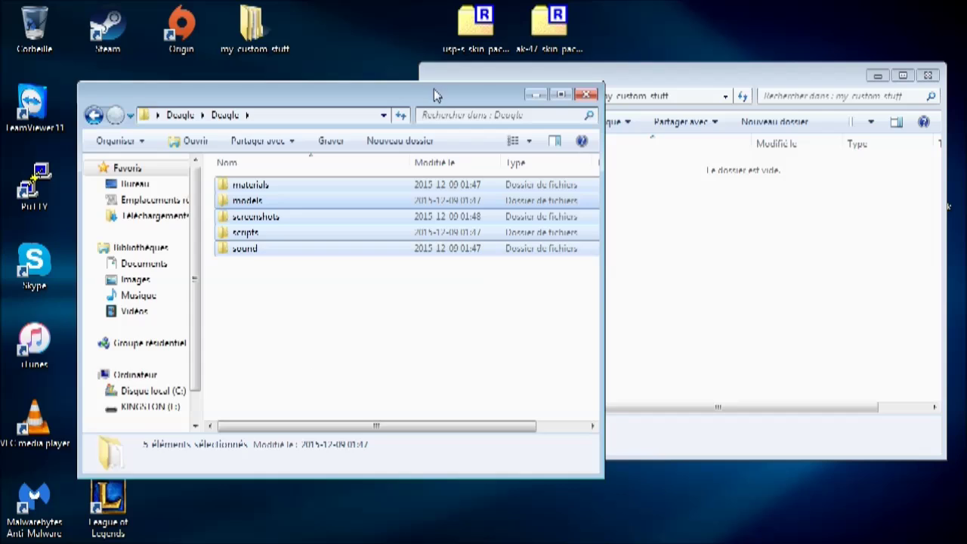
drag(432, 88, 343, 74)
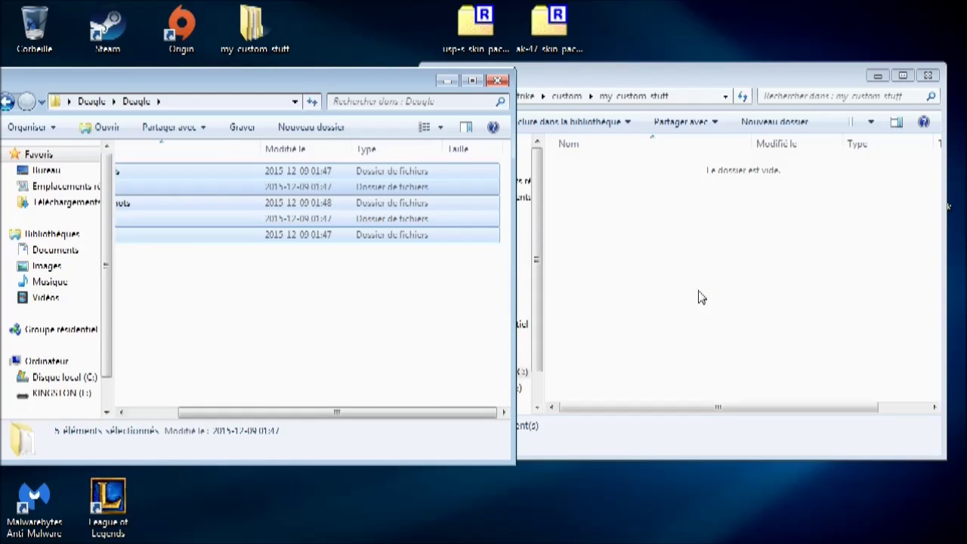
drag(699, 297, 699, 298)
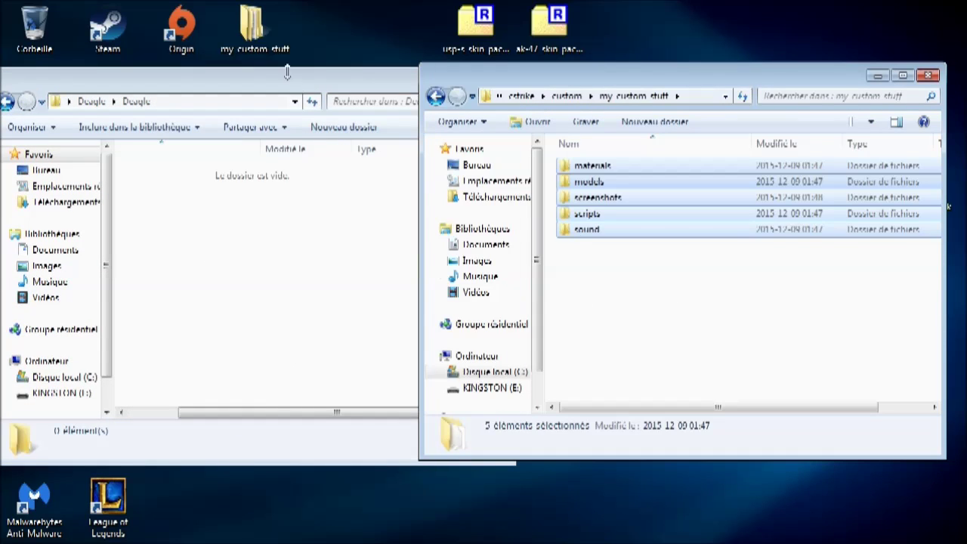
Step: Check the moved folders in my custom stuff and close the emptied Deagle window
click(639, 83)
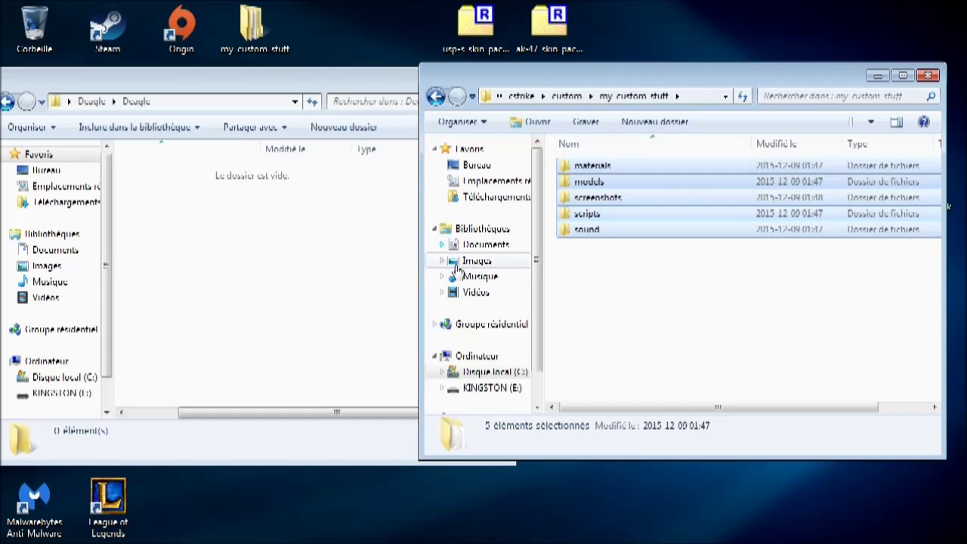
drag(640, 343, 621, 155)
click(637, 270)
click(378, 79)
click(498, 80)
drag(572, 76, 504, 73)
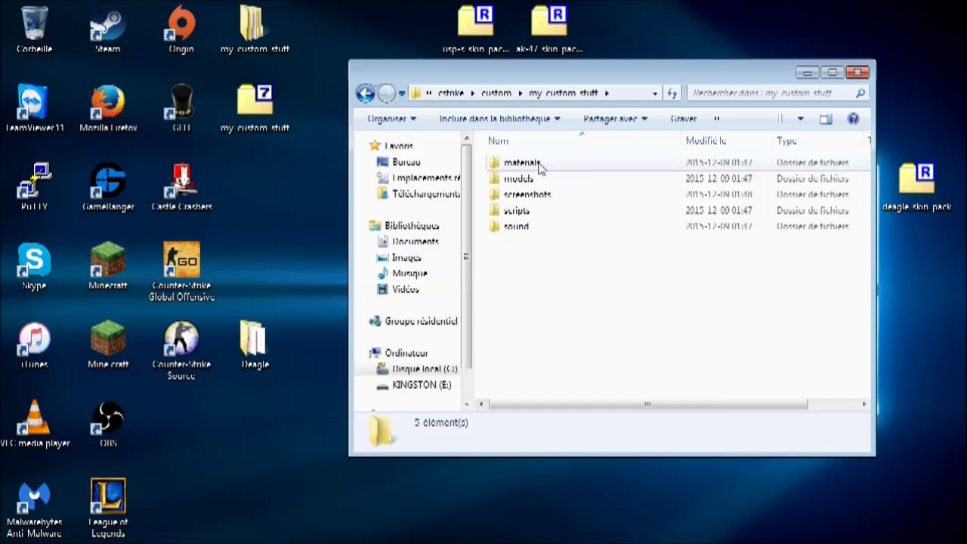
Step: Review materials, models and screenshots, then open the usp-s skin pack 2 archive
click(540, 164)
click(545, 194)
click(542, 179)
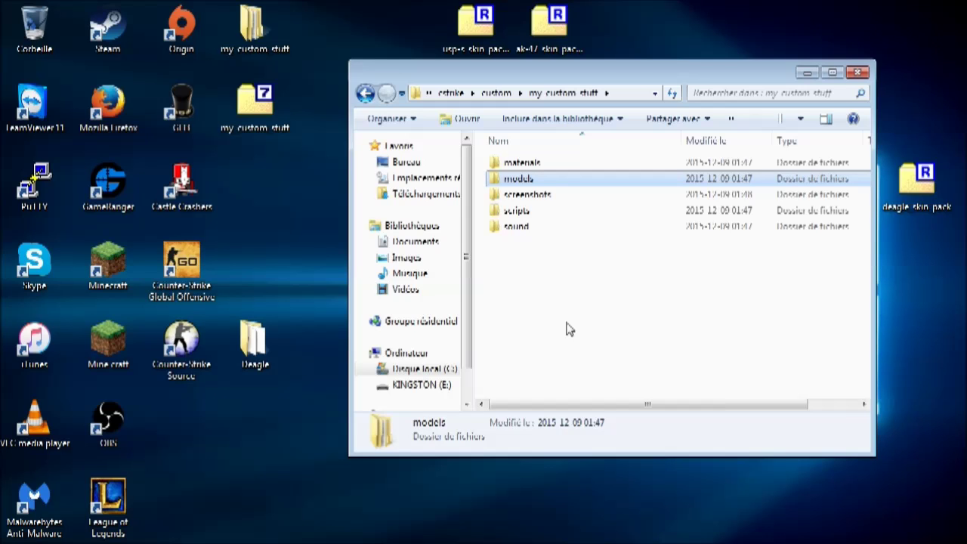
drag(530, 76, 419, 108)
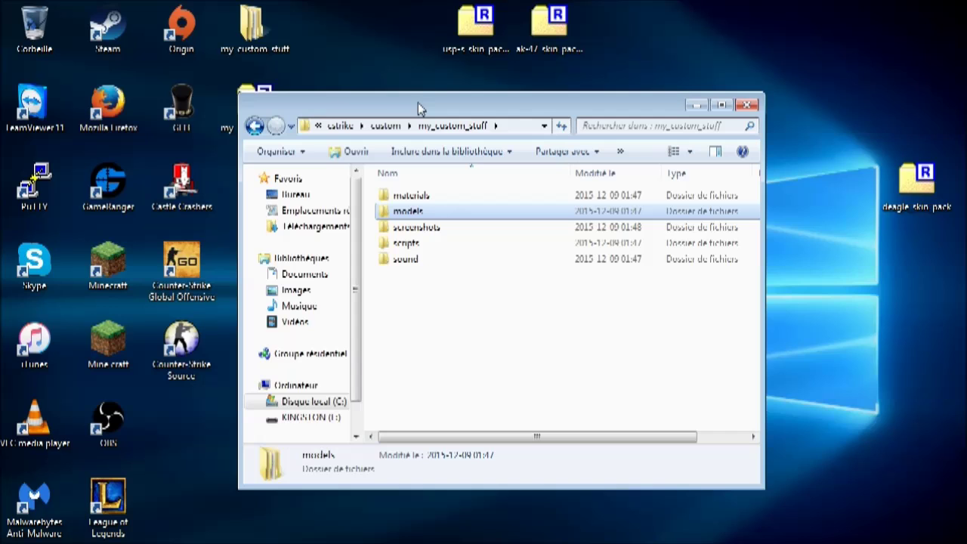
drag(394, 92, 462, 117)
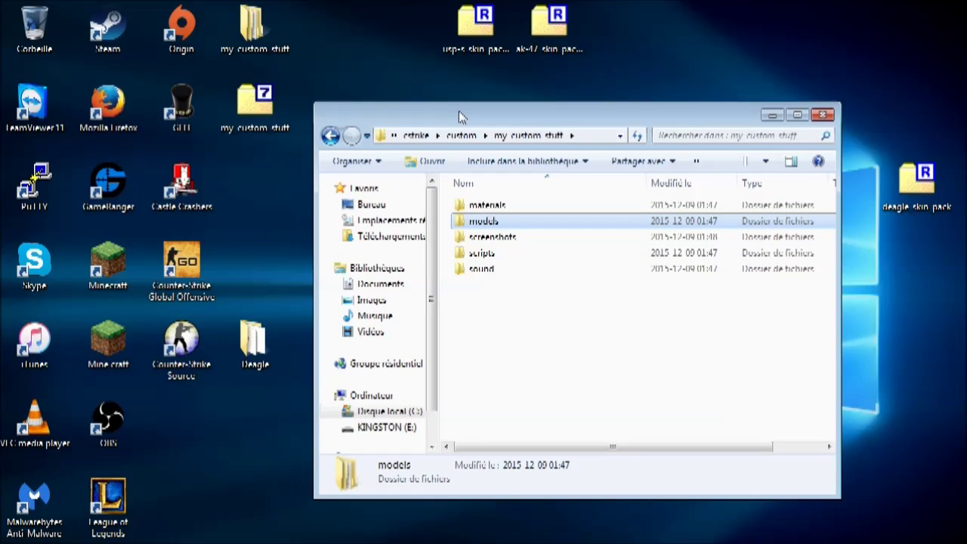
double_click(475, 26)
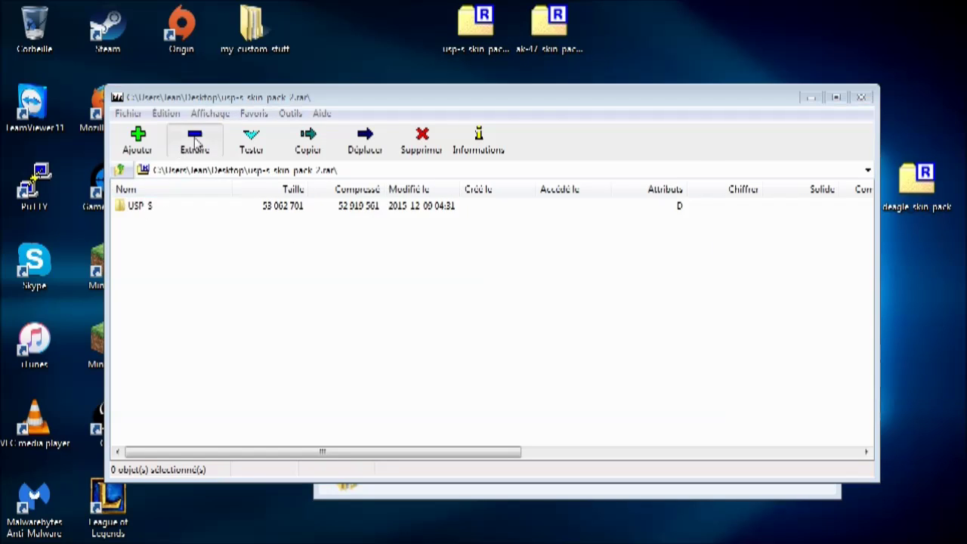
Step: Extract the usp-s skin pack 2 archive to the desktop
click(195, 142)
click(586, 359)
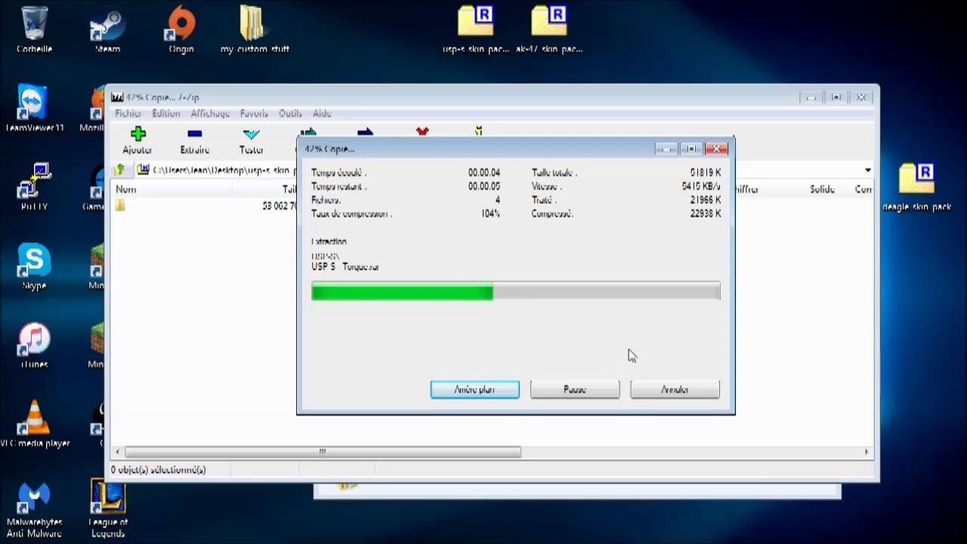
drag(561, 151, 474, 128)
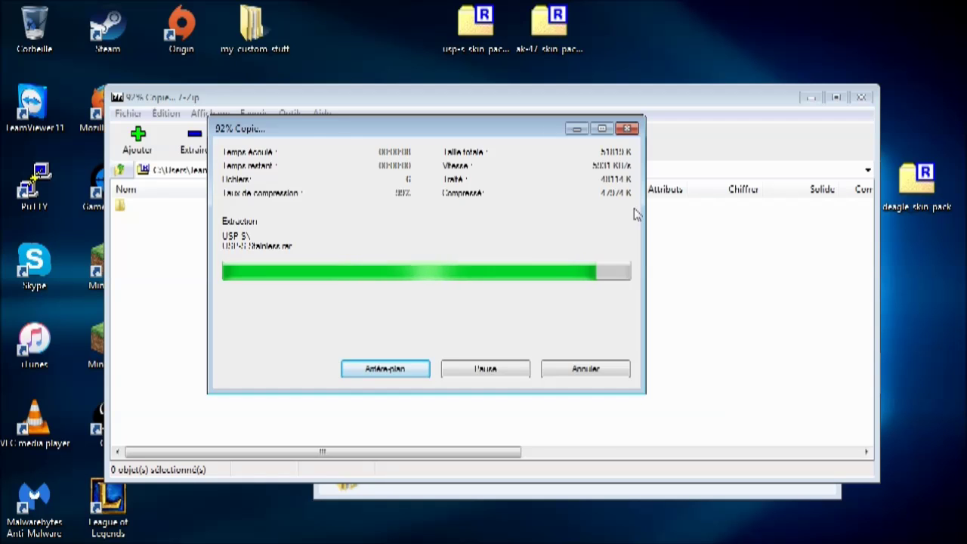
click(864, 99)
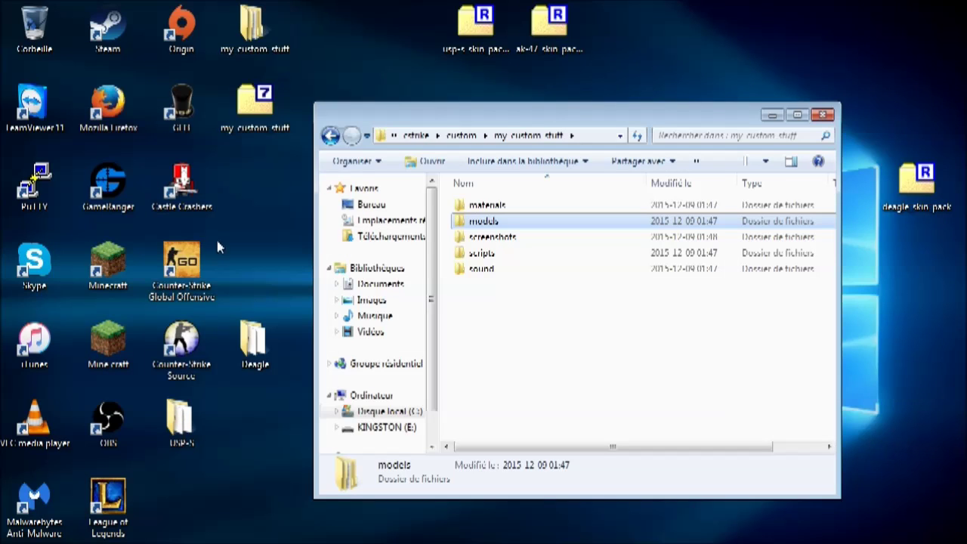
Step: Unpack USP-S Kill Confirmed.rar inside the extracted USP-S folder
double_click(179, 420)
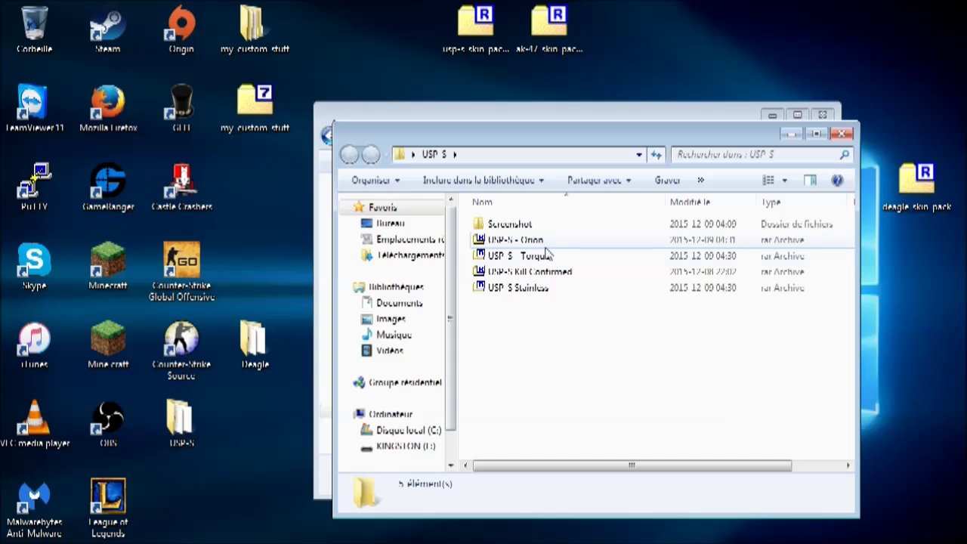
click(544, 275)
double_click(547, 276)
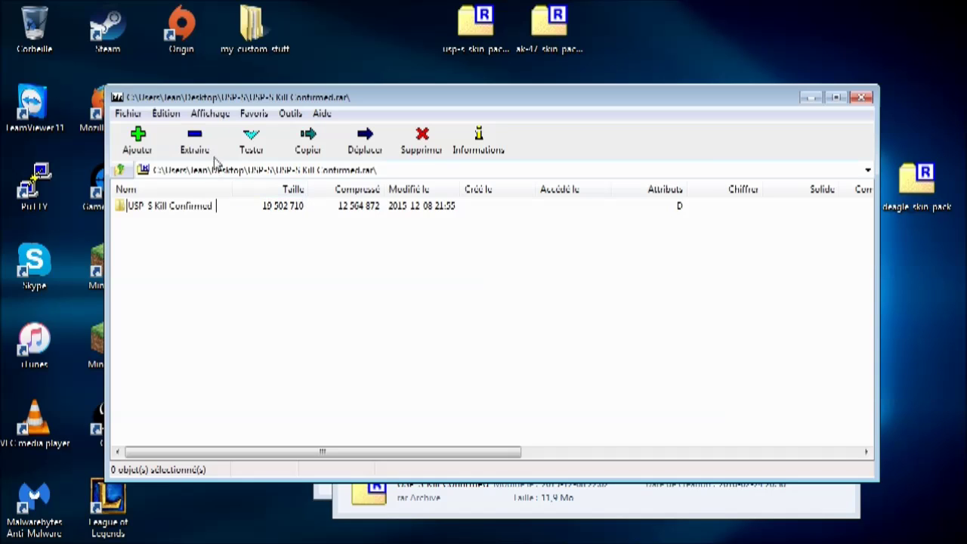
click(195, 142)
click(579, 362)
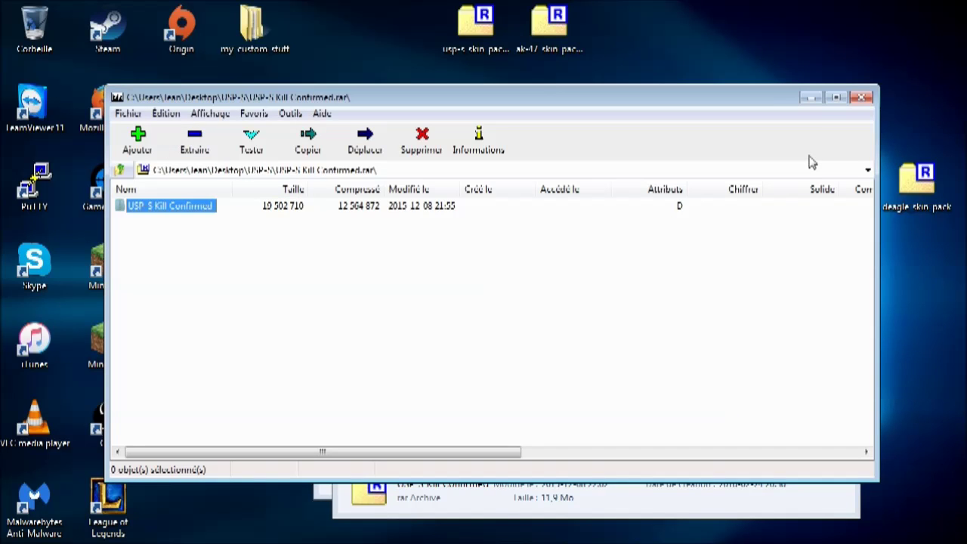
click(862, 97)
click(583, 377)
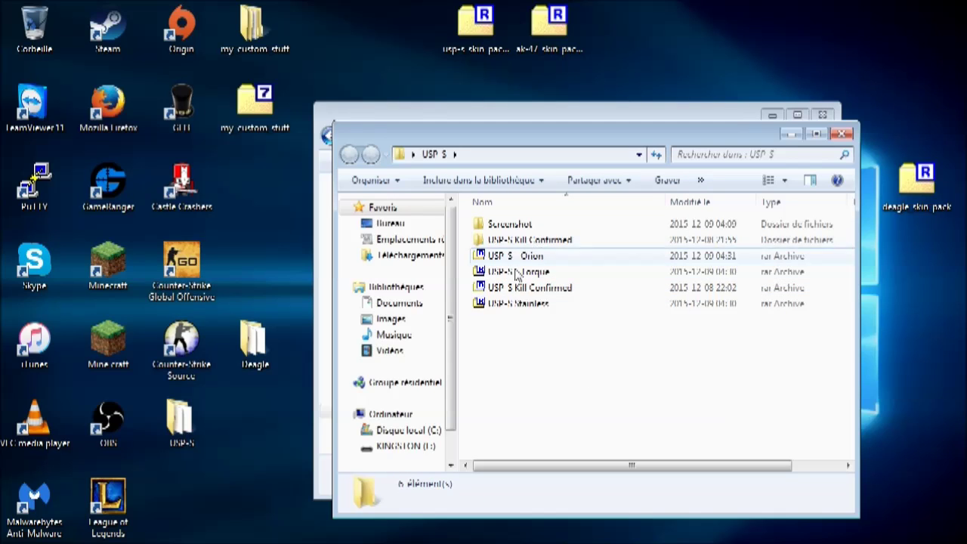
Step: Merge the five USP-S Kill Confirmed folders into my custom stuff, replacing all duplicate files
double_click(565, 240)
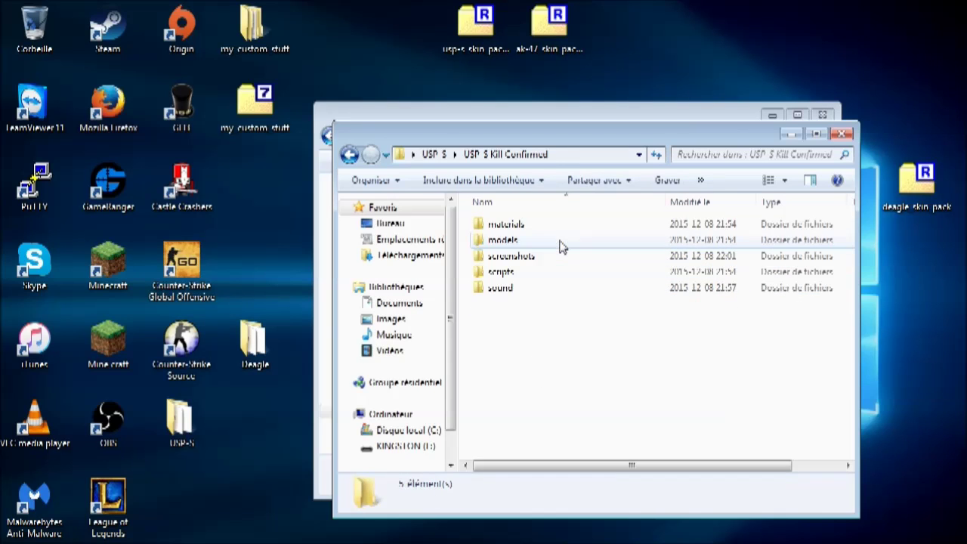
drag(577, 134, 233, 134)
drag(212, 318, 180, 214)
drag(190, 270, 594, 378)
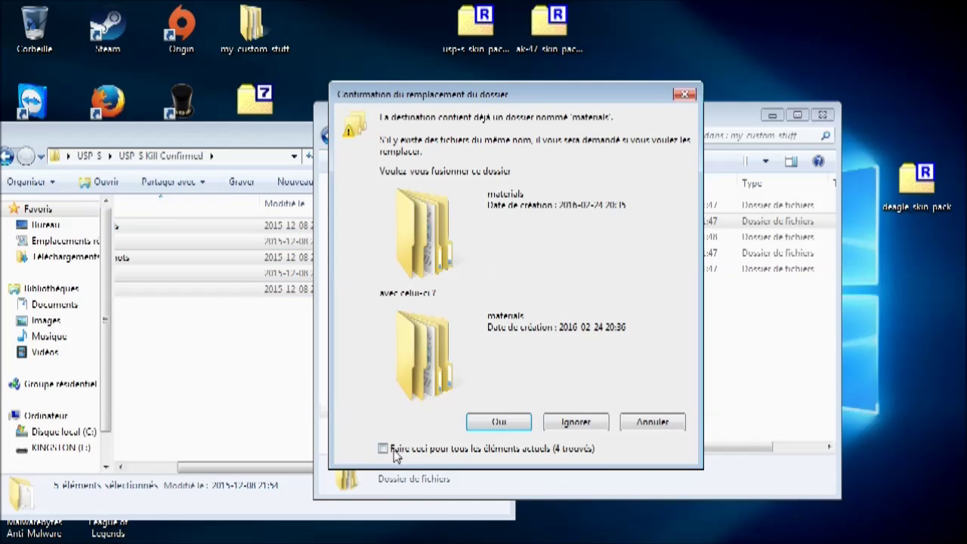
click(499, 422)
click(363, 451)
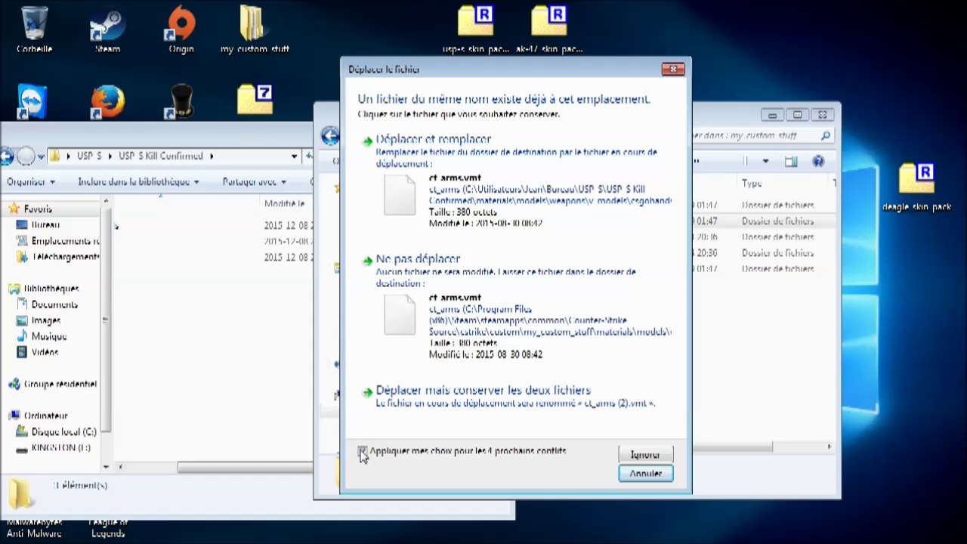
click(457, 203)
Step: Close the emptied USP-S window and open the ak-47 skin pack archive
click(501, 389)
click(203, 147)
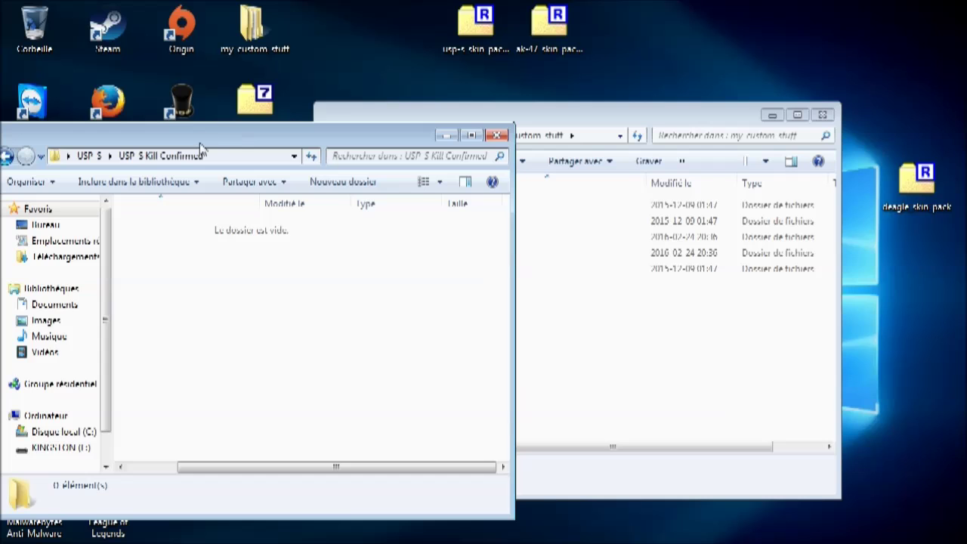
click(496, 136)
double_click(549, 23)
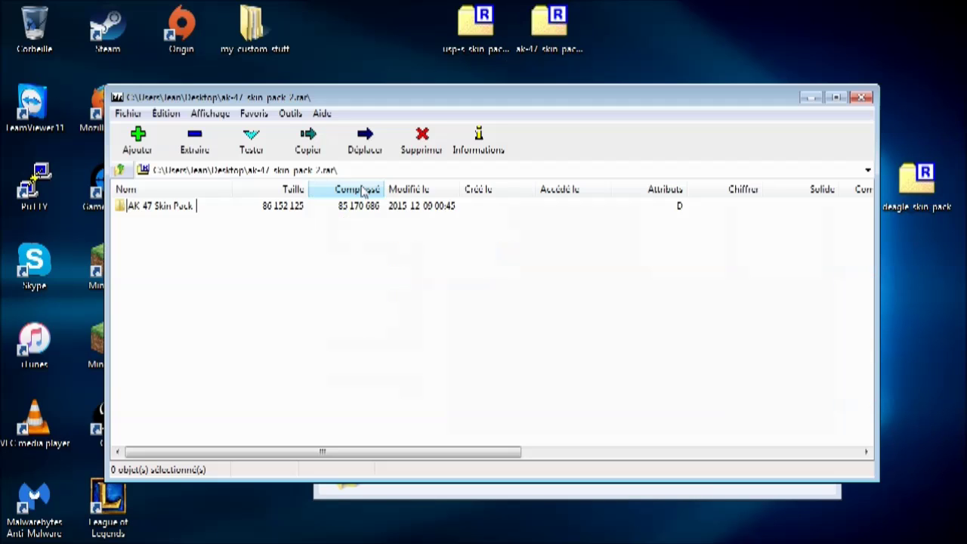
Step: Extract the ak-47 skin pack 2 archive to the desktop and open the new AK-47 Skin Pack folder
click(198, 142)
click(593, 366)
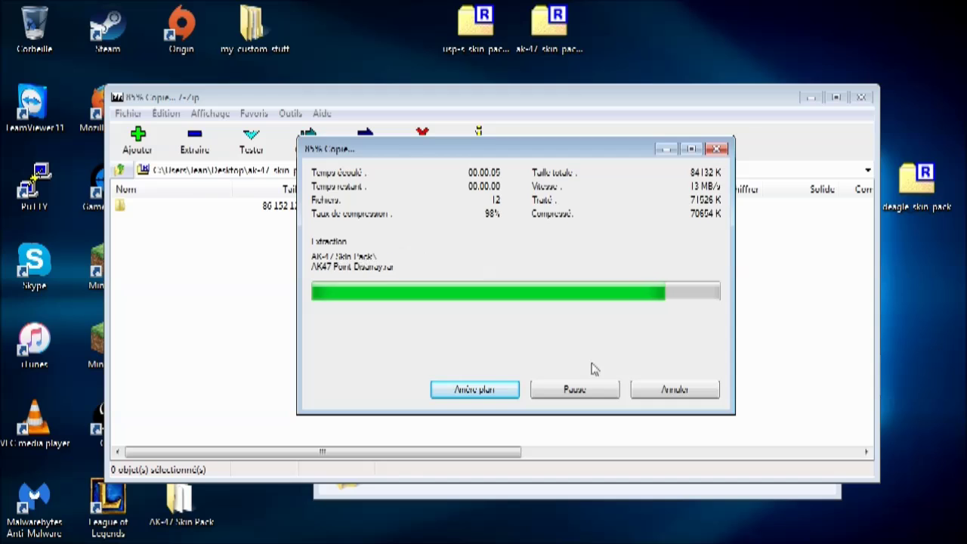
click(862, 97)
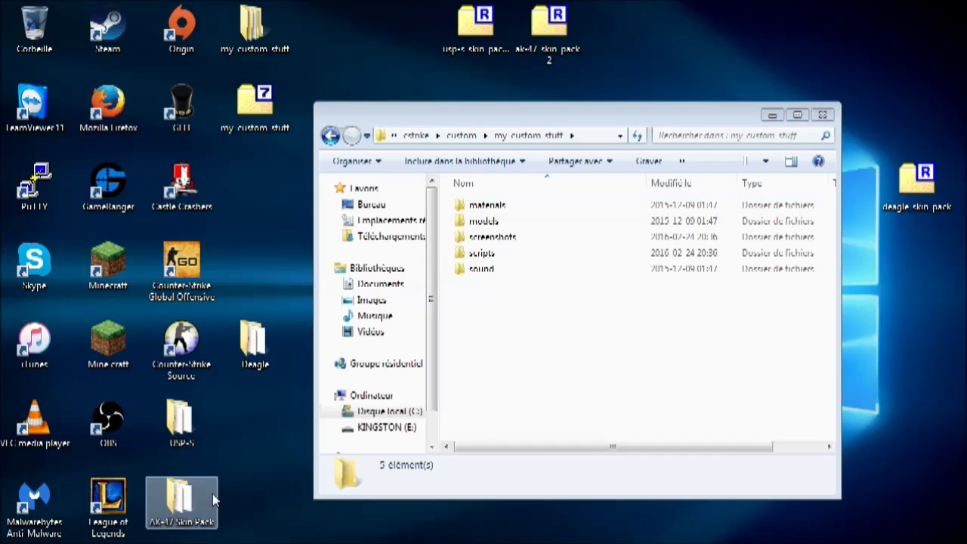
double_click(185, 501)
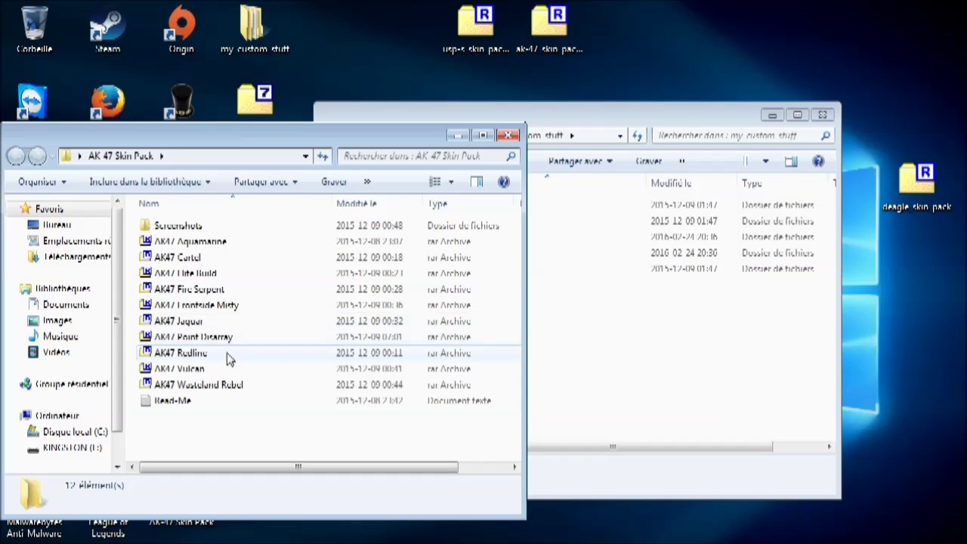
Step: Extract the AK47 Aquamarine.rar archive, then close it
double_click(193, 241)
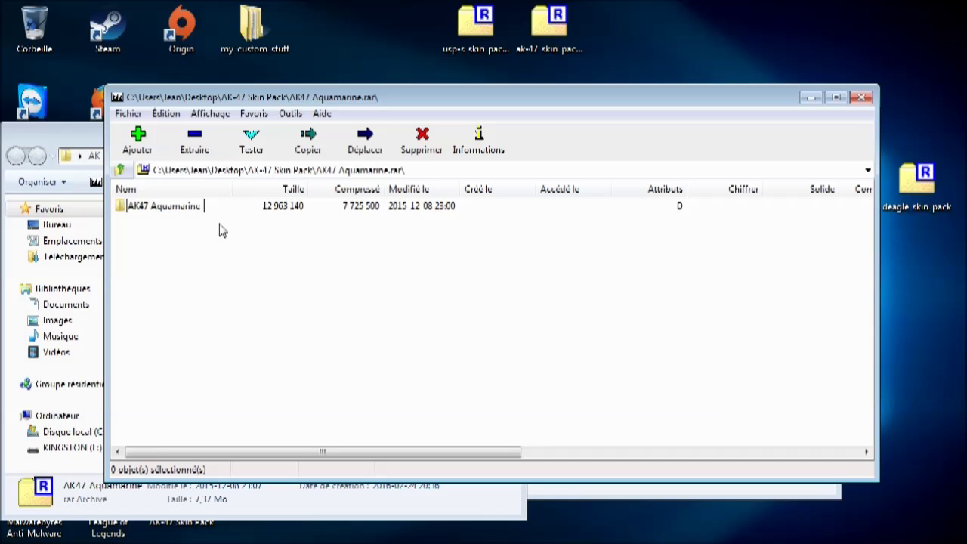
click(195, 147)
click(581, 365)
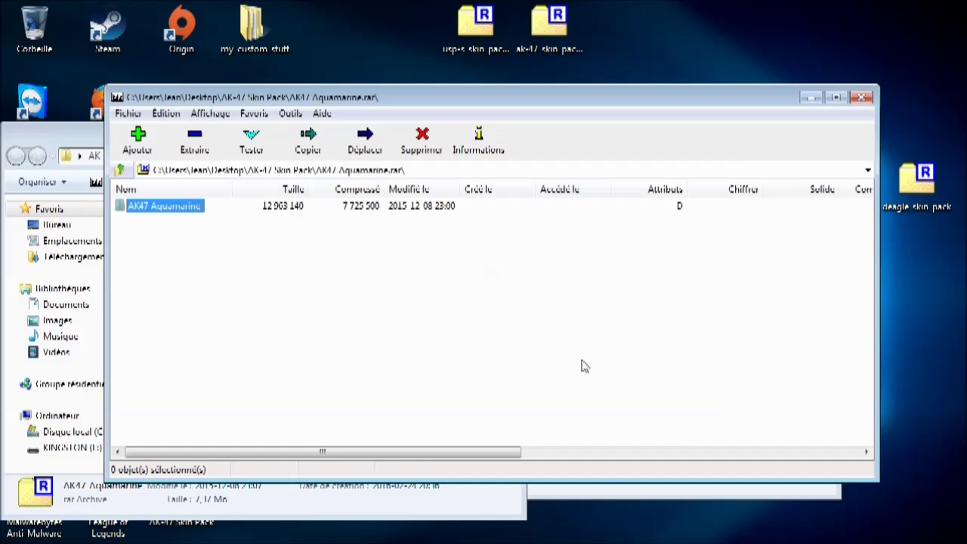
click(865, 99)
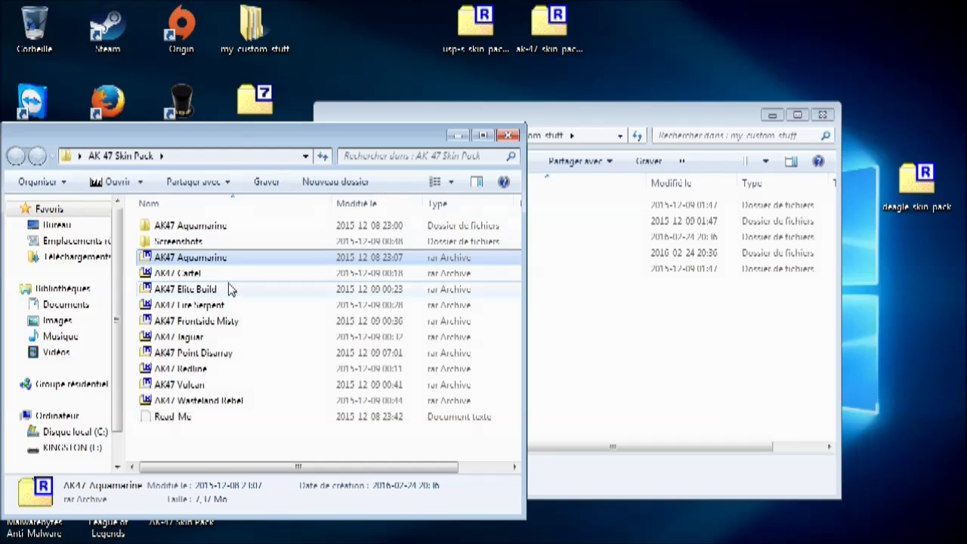
Step: Move the extracted folder's five subfolders into my_custom_stuff, merging folders and replacing duplicate files
double_click(222, 228)
drag(207, 315, 206, 223)
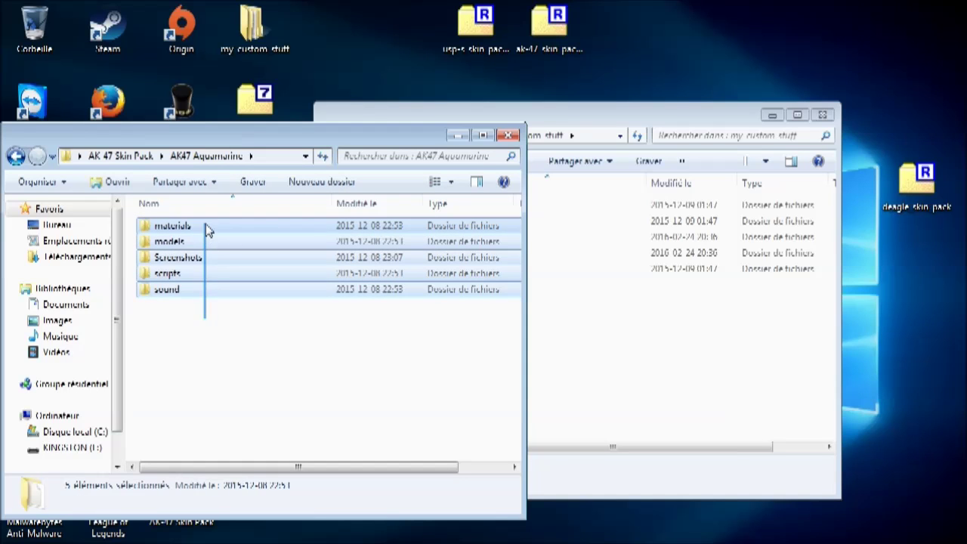
drag(217, 349, 190, 205)
drag(185, 257, 711, 355)
click(385, 449)
click(499, 422)
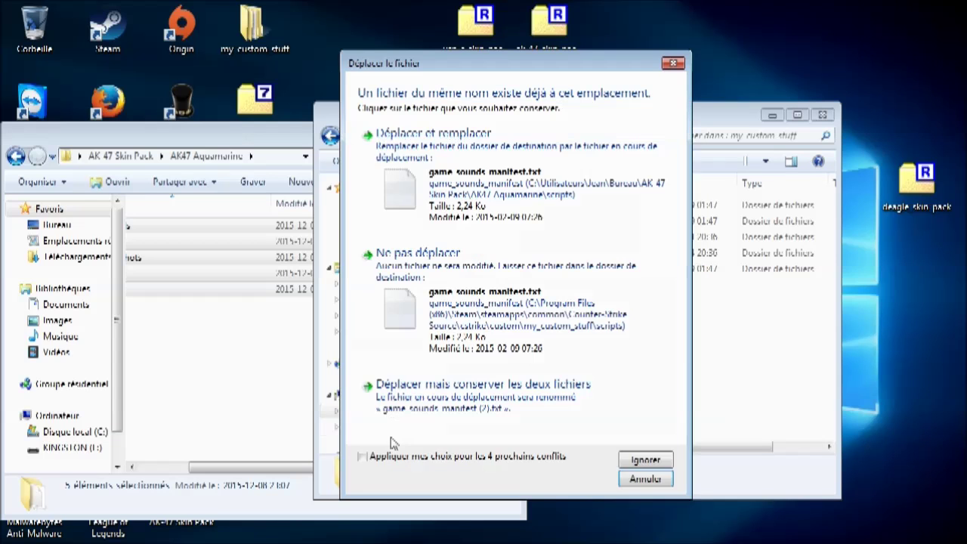
click(359, 455)
click(435, 138)
Step: Close the emptied AK47 Aquamarine window and shift my_custom_stuff to the right
click(256, 128)
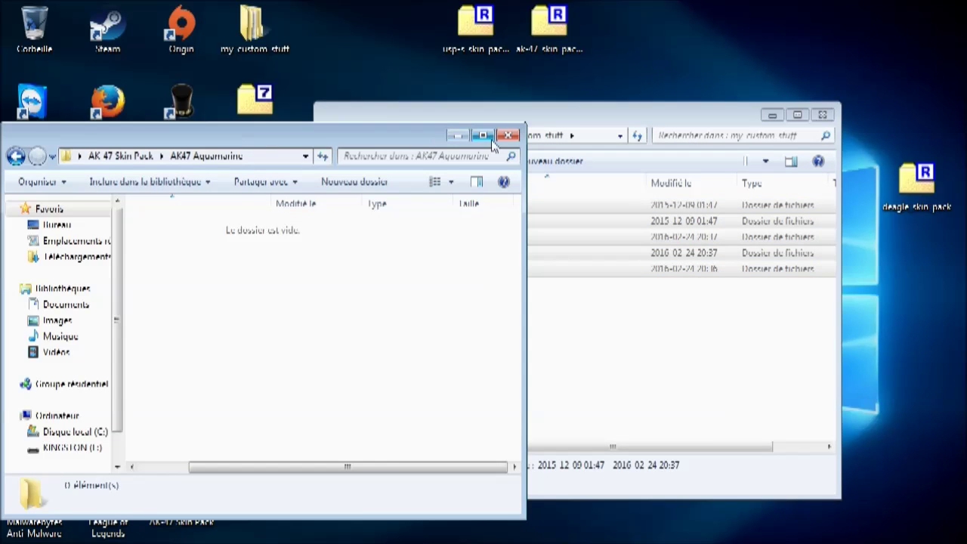
click(503, 134)
drag(478, 116, 540, 111)
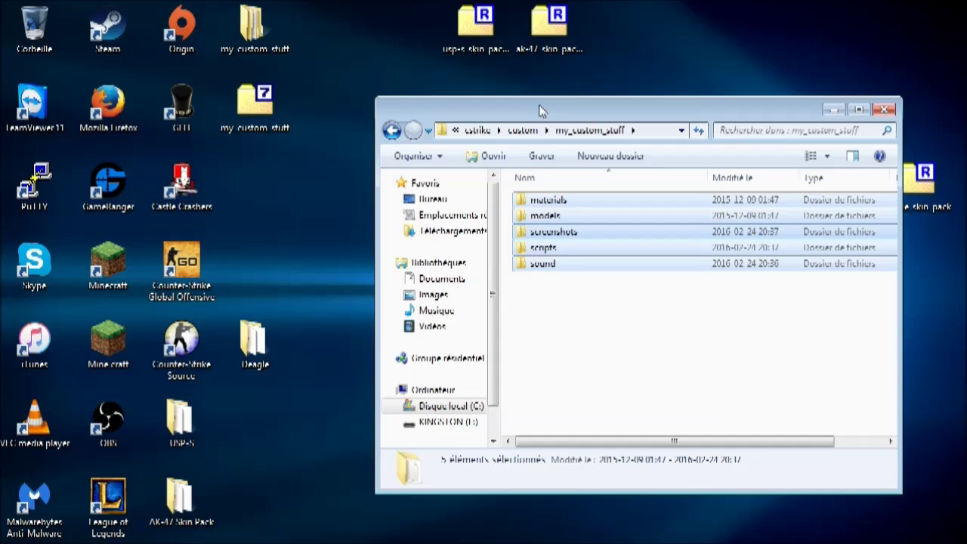
Step: Clear the desktop and folder selections, reposition my_custom_stuff, then minimize its window
click(266, 108)
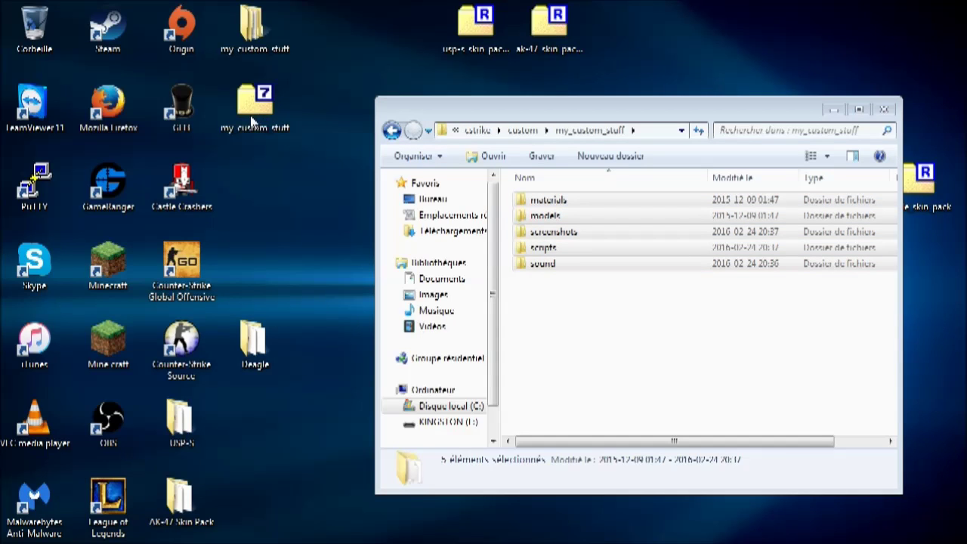
click(253, 121)
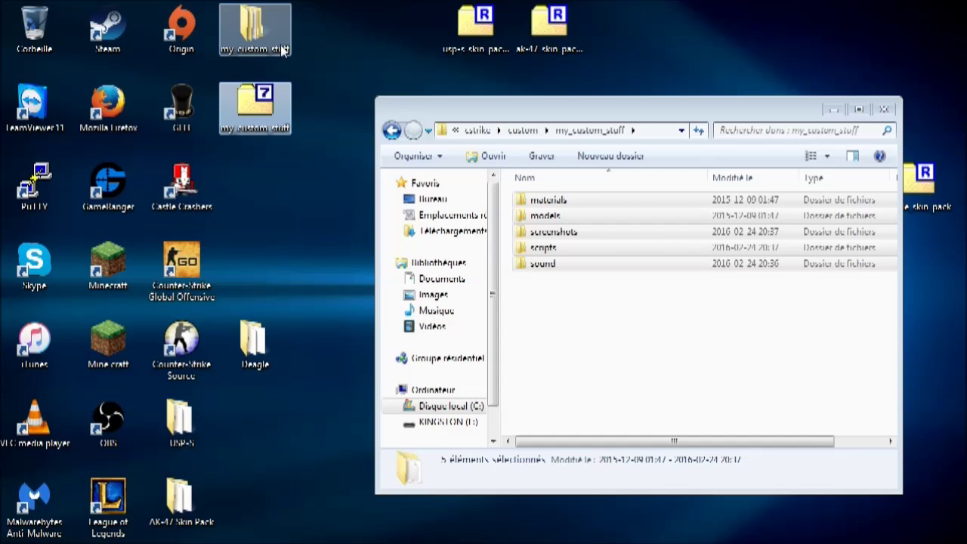
drag(325, 1, 249, 170)
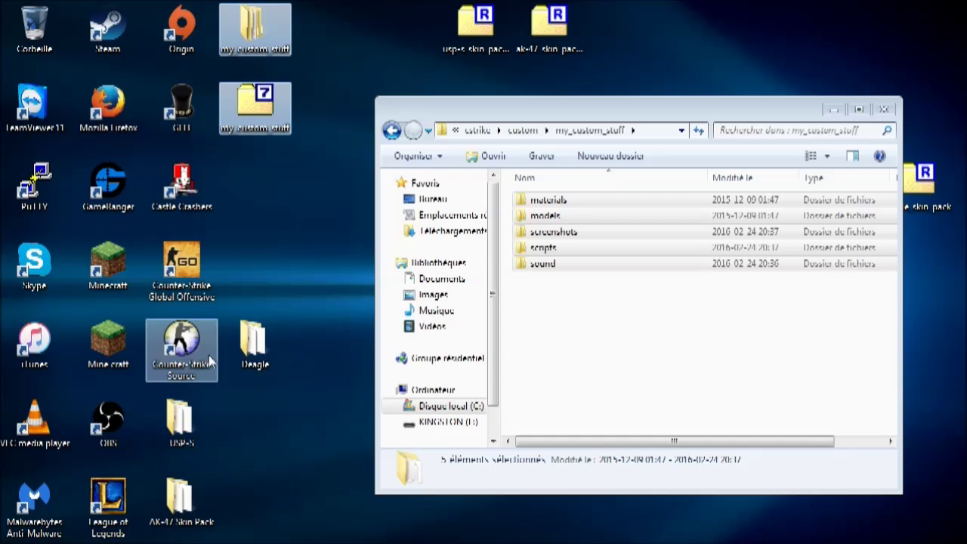
click(287, 274)
drag(498, 118, 427, 104)
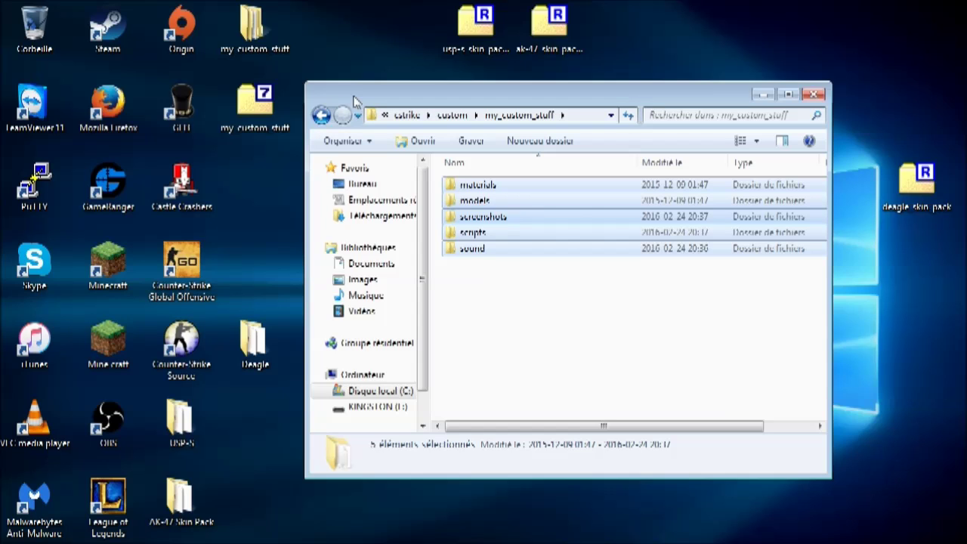
click(579, 169)
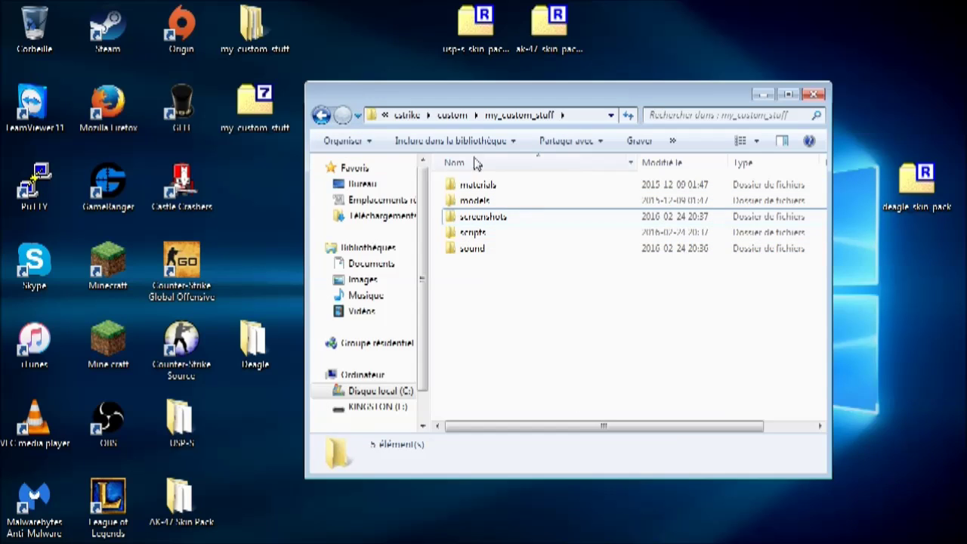
drag(542, 335, 536, 182)
click(658, 300)
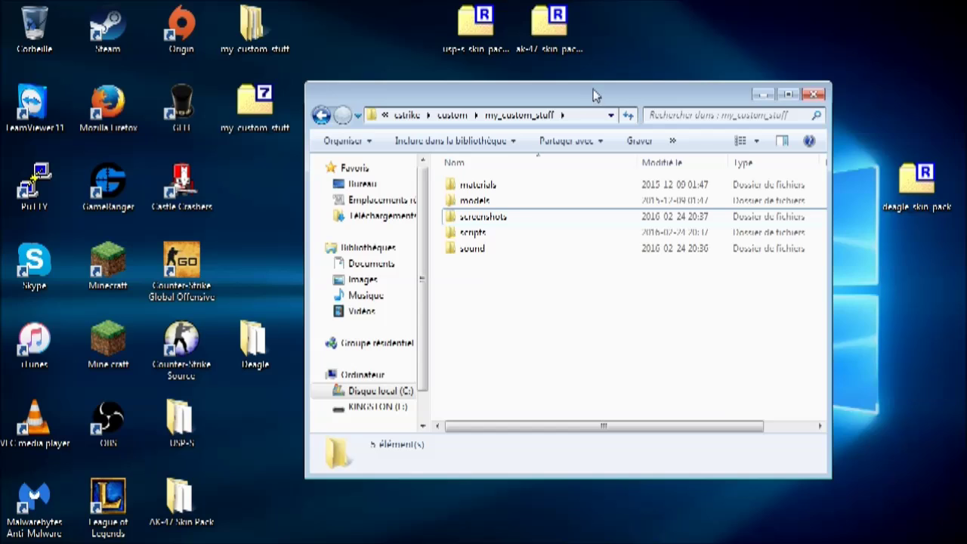
click(762, 96)
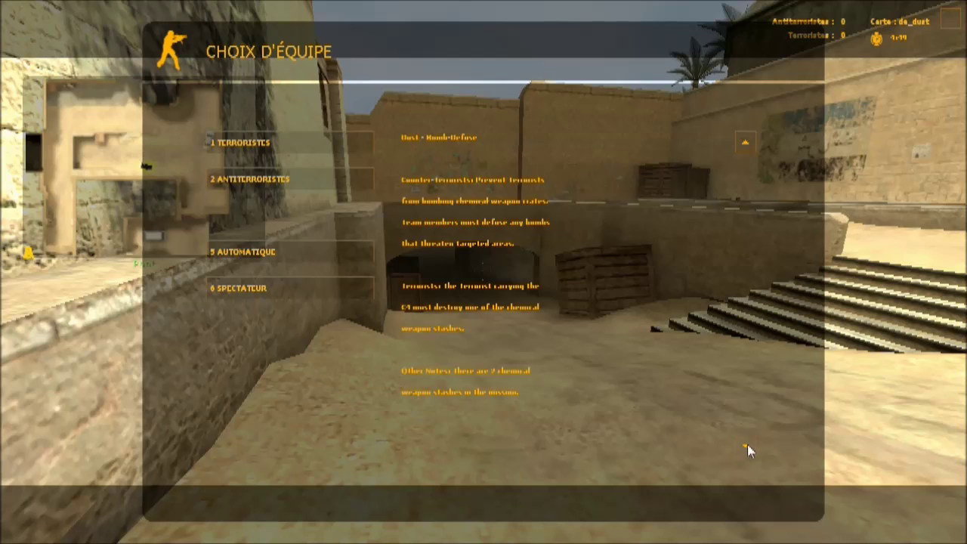
Step: Join team 2 ANTITERRORISTES and pick class 1 SEAL TEAM 6
click(245, 191)
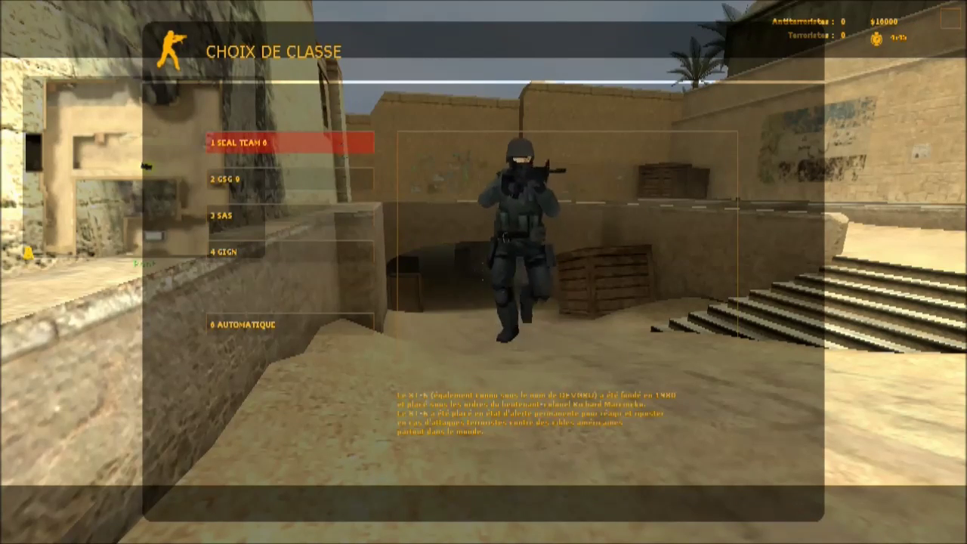
click(338, 144)
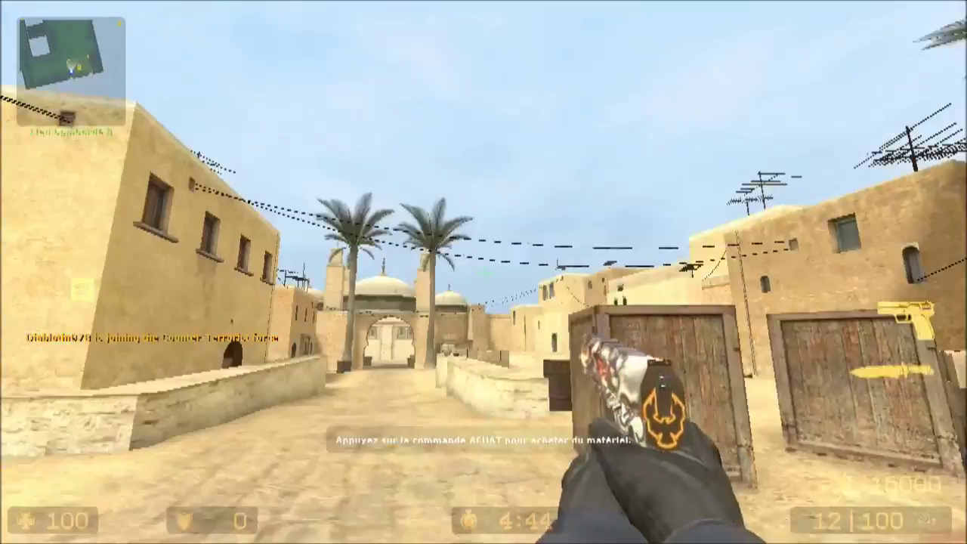
Step: Fire the custom-skinned USP a few times, then attach its silencer
click(484, 273)
click(484, 273)
click(483, 274)
click(484, 273)
click(484, 273)
click(484, 274)
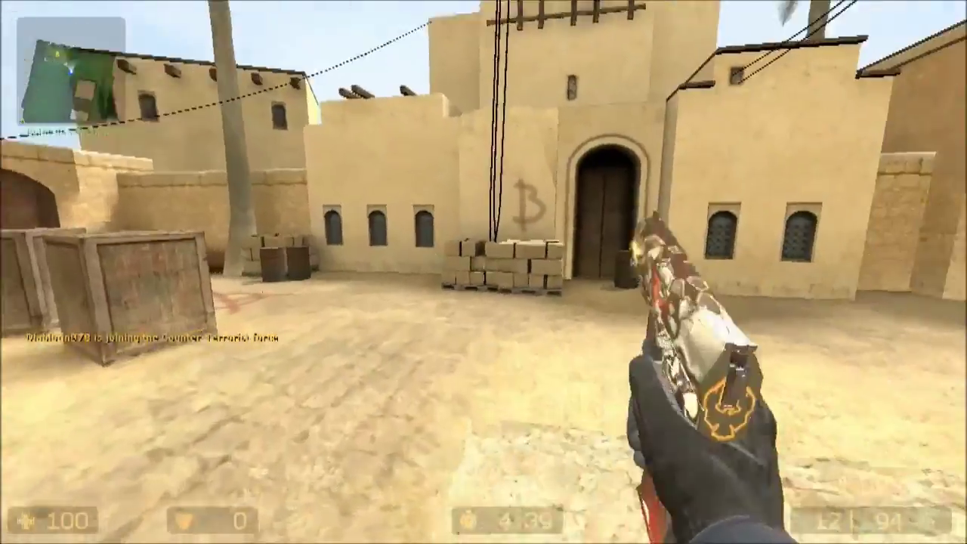
right_click(484, 274)
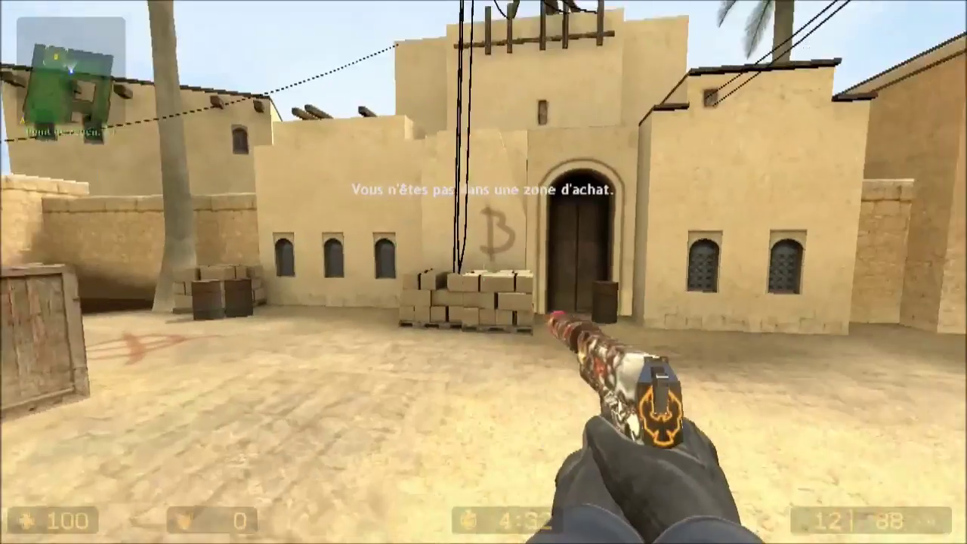
Step: Buy a Desert Eagle from Pistolets for $650, fire it and reload
key(b)
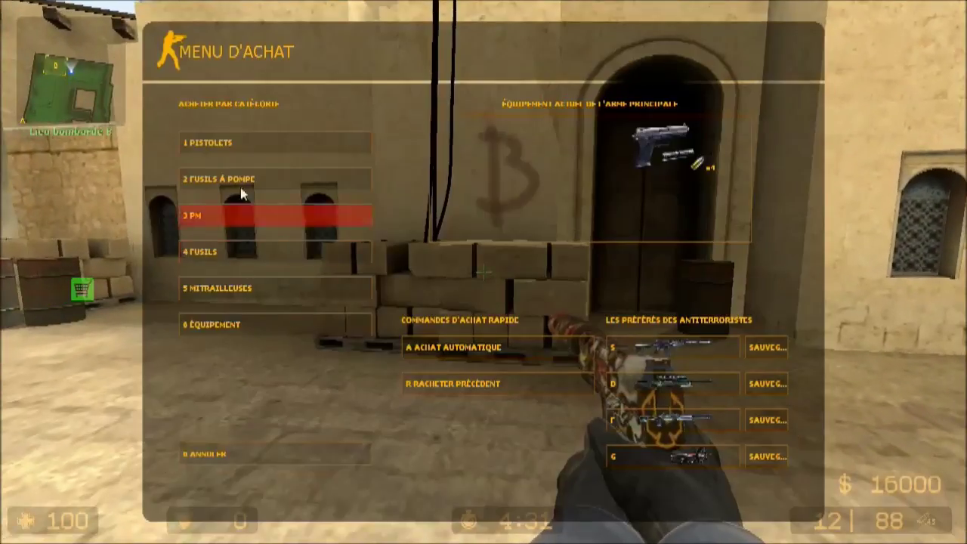
click(245, 143)
click(288, 250)
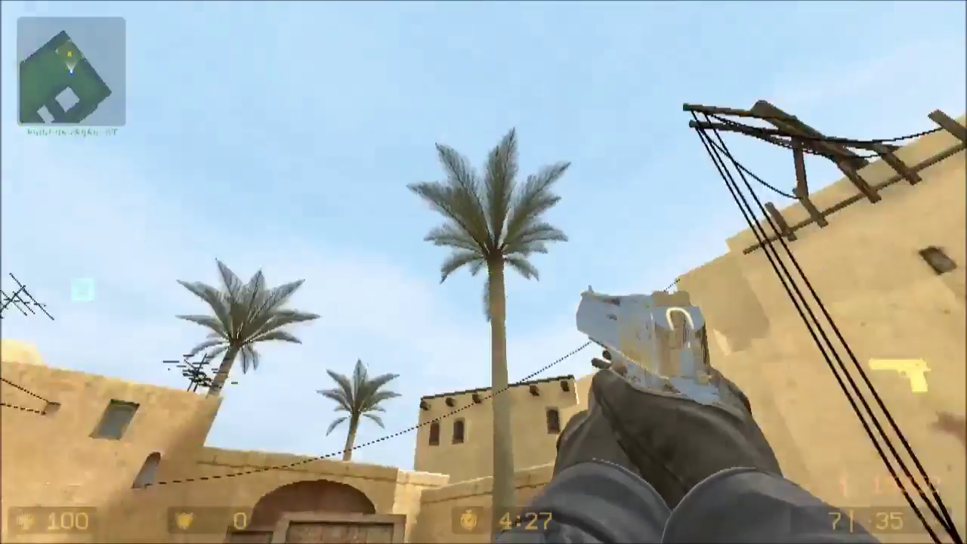
click(484, 272)
click(484, 272)
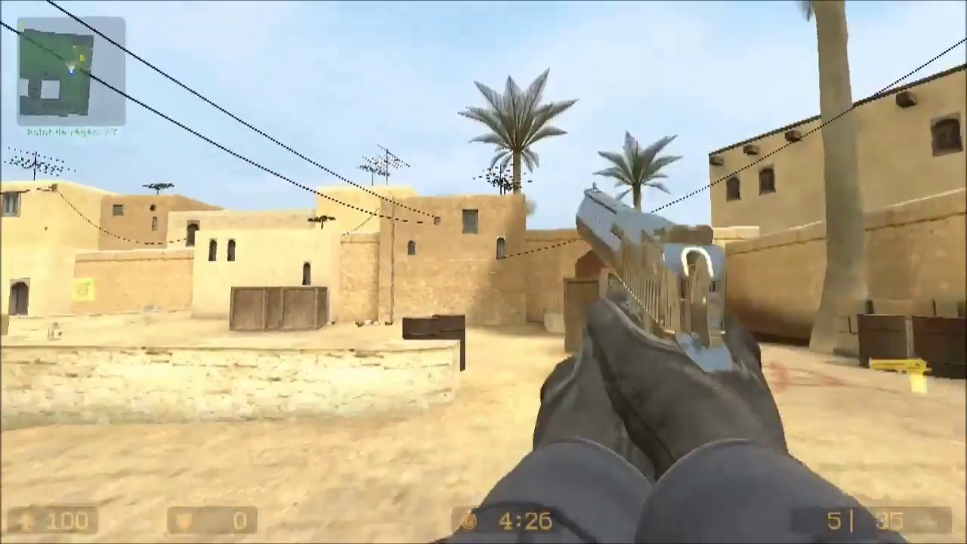
click(483, 272)
click(484, 272)
click(484, 272)
click(484, 273)
key(r)
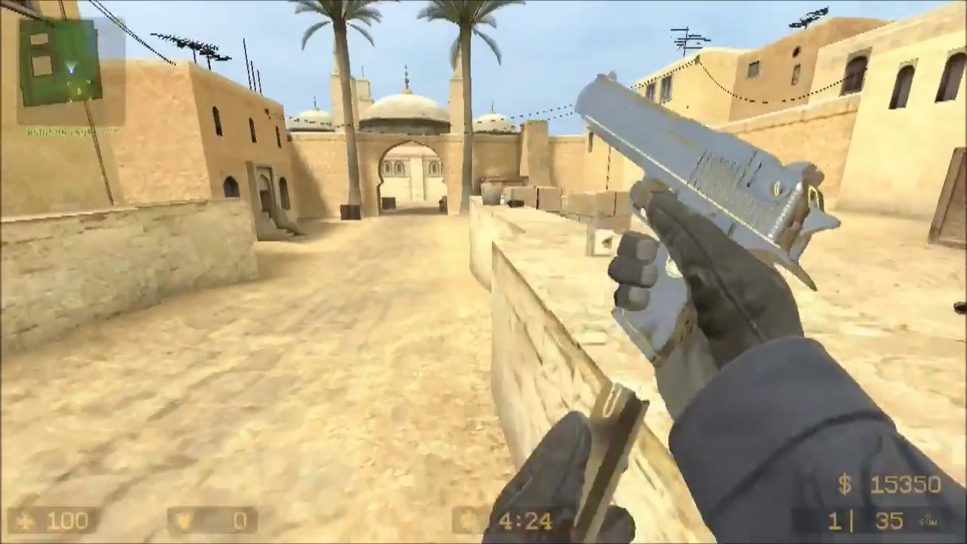